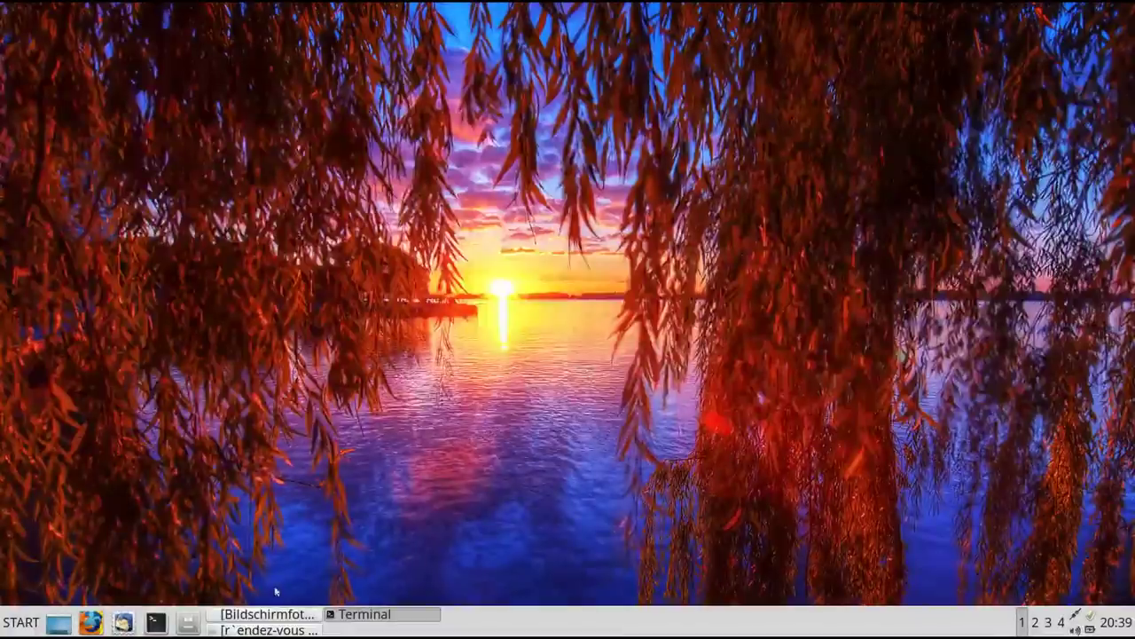
# - View the screenshot of the test folder's path in the image viewer, then minimize it
pyautogui.click(265, 614)
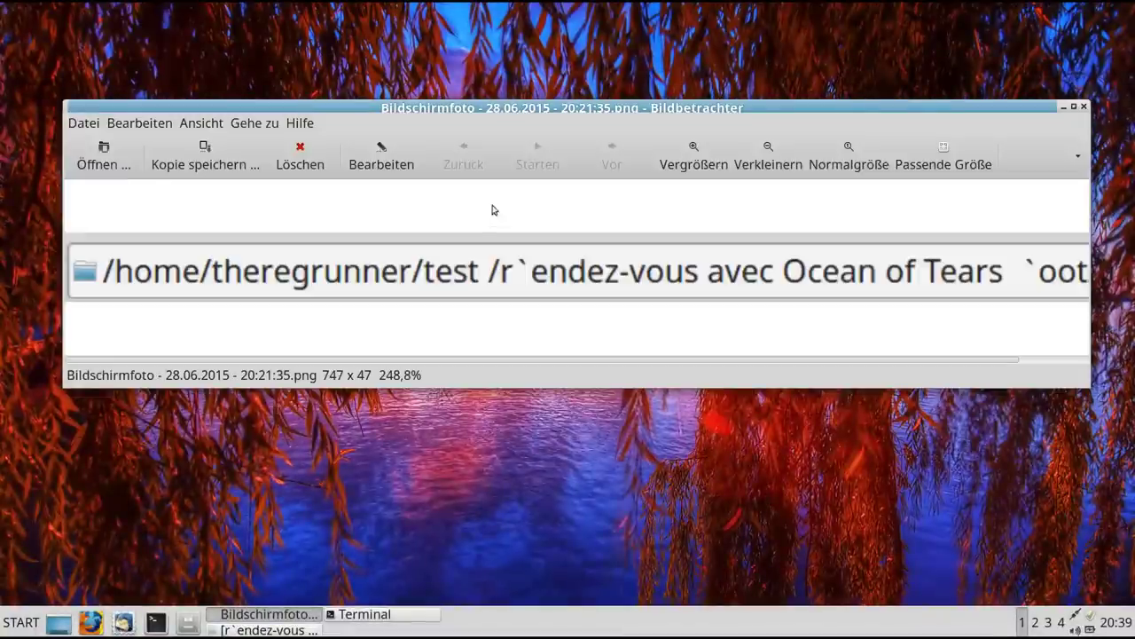
pyautogui.moveTo(493, 107); pyautogui.dragTo(492, 119)
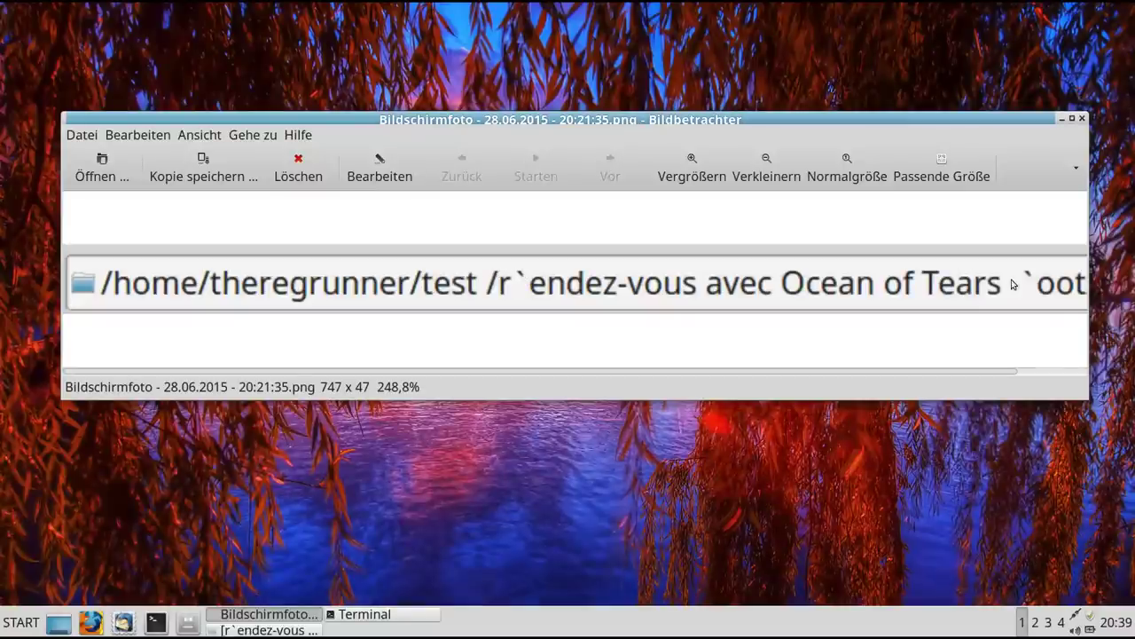
pyautogui.click(1062, 118)
# - Search the applications for mintbackup, launch Datensicherungswerkzeug, and authenticate with the account password
pyautogui.click(19, 617)
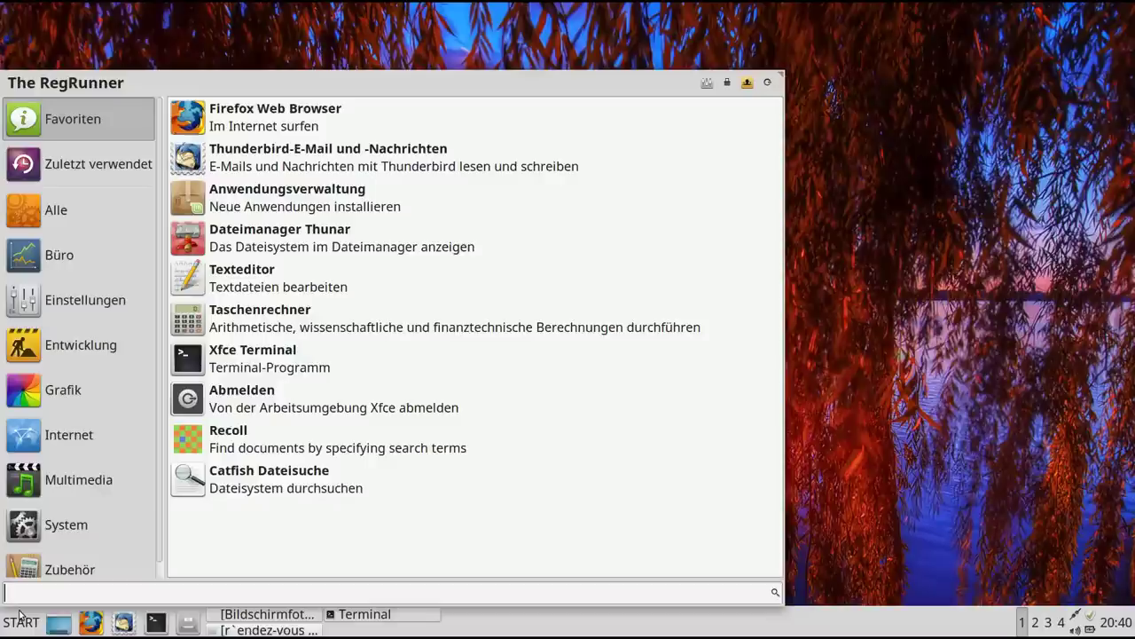
pyautogui.write('mint')
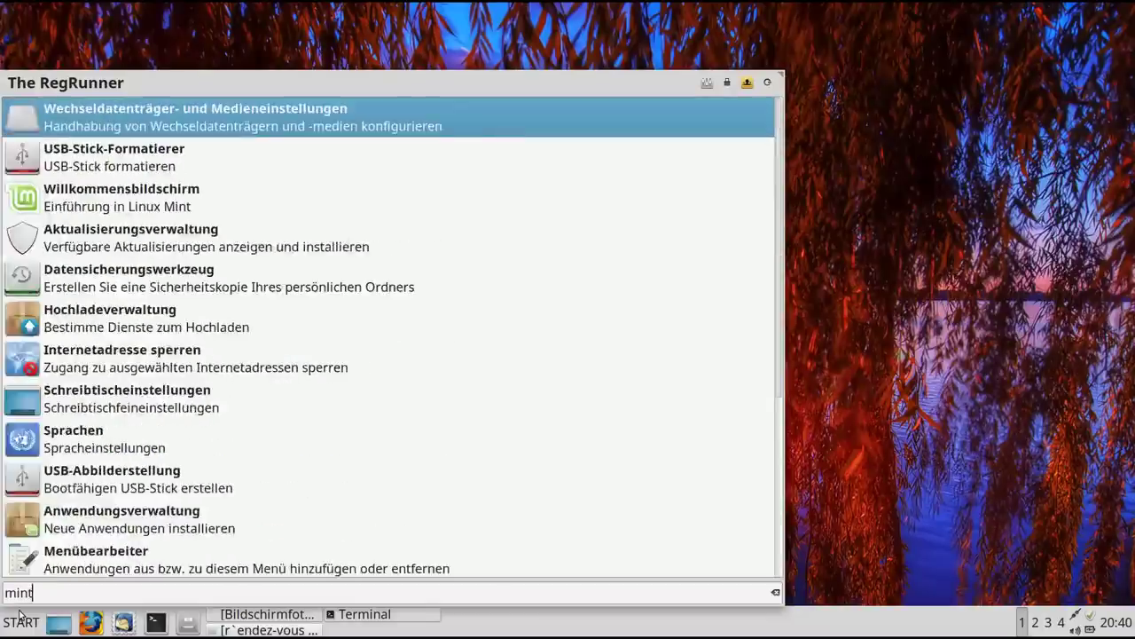
pyautogui.write('backup')
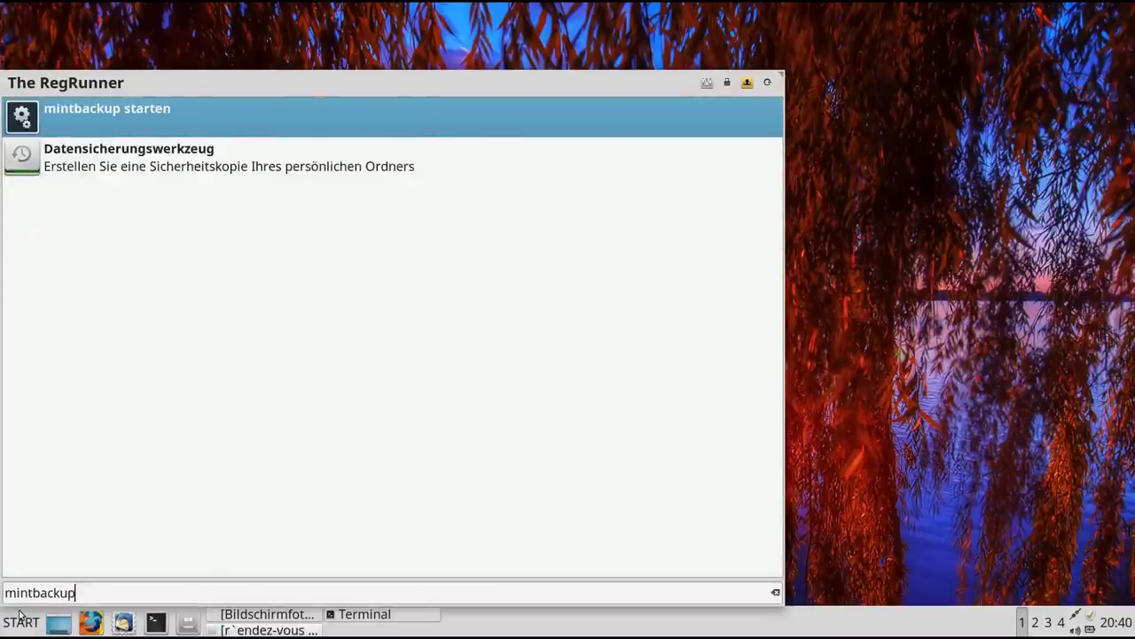
pyautogui.click(167, 170)
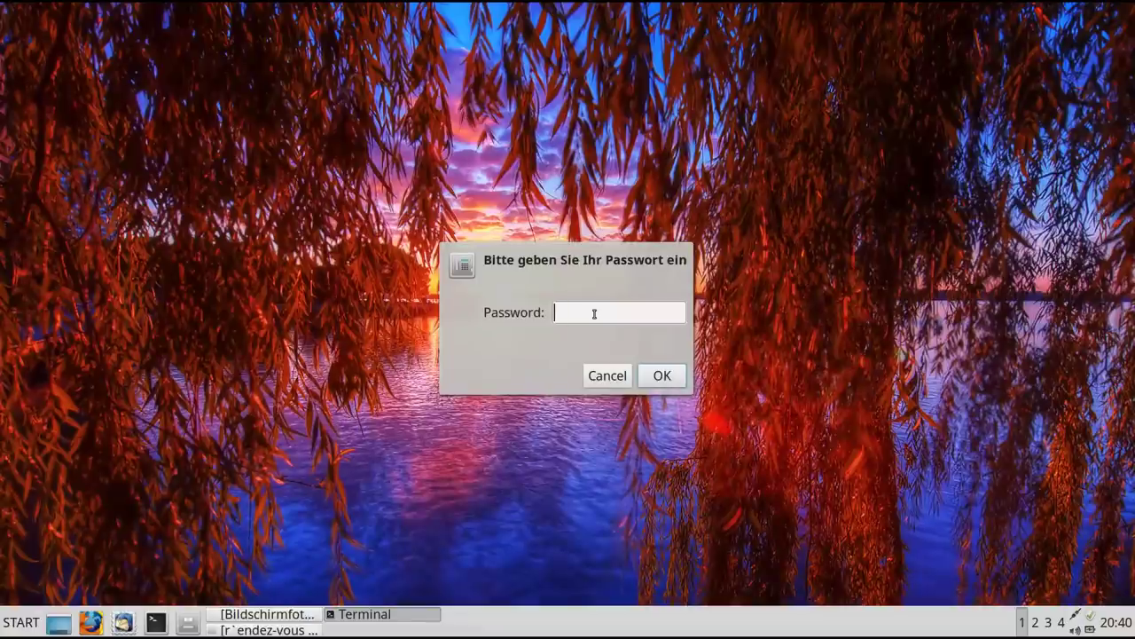
pyautogui.write('****')
pyautogui.press('Return')
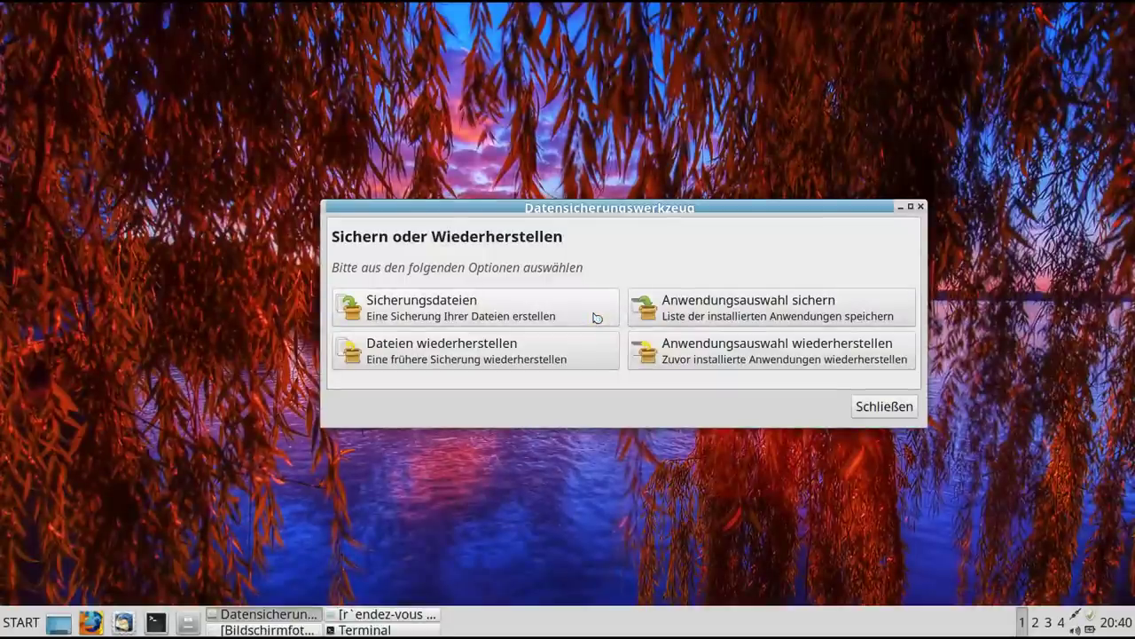
pyautogui.moveTo(597, 209); pyautogui.dragTo(511, 205)
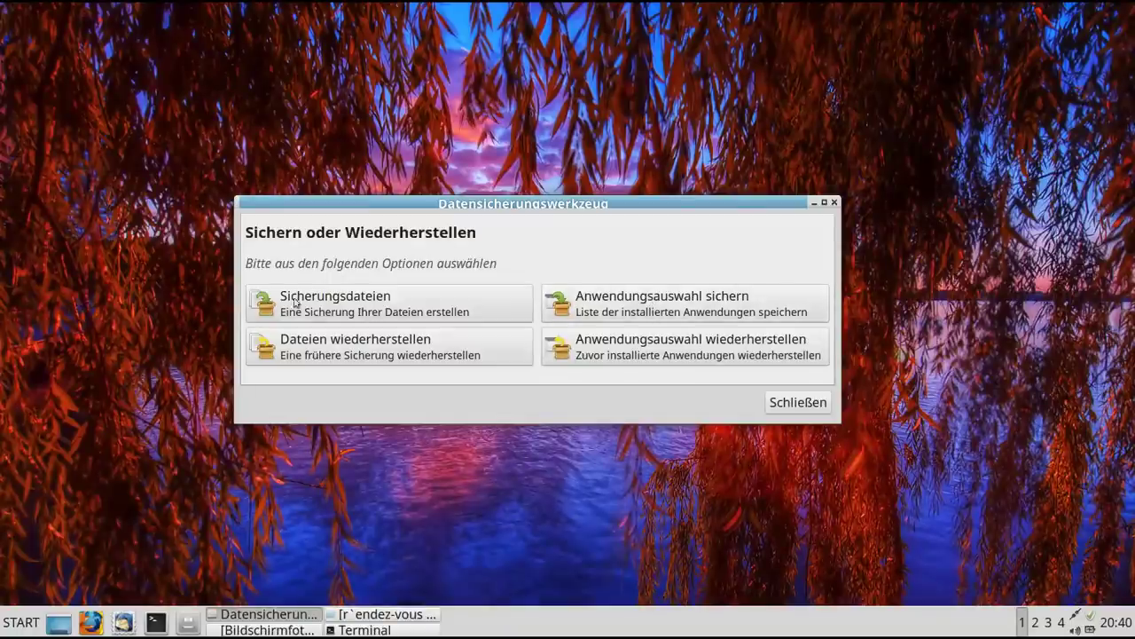
# - Open a new terminal and start a root shell with sudo -i, entering the account password
pyautogui.click(155, 621)
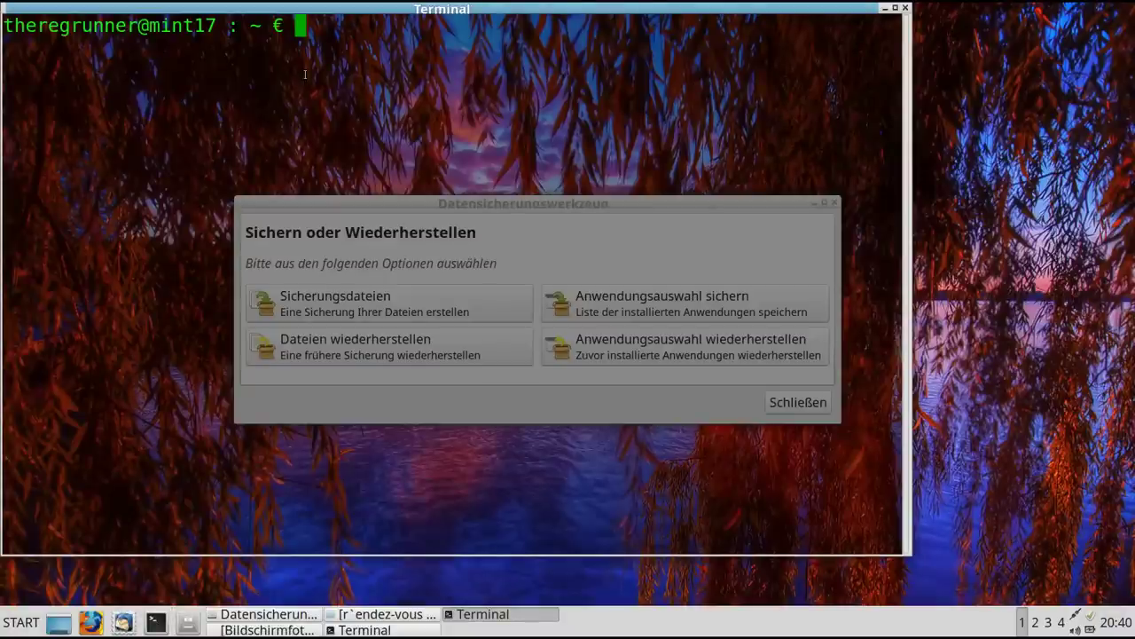
pyautogui.write('sudo -i')
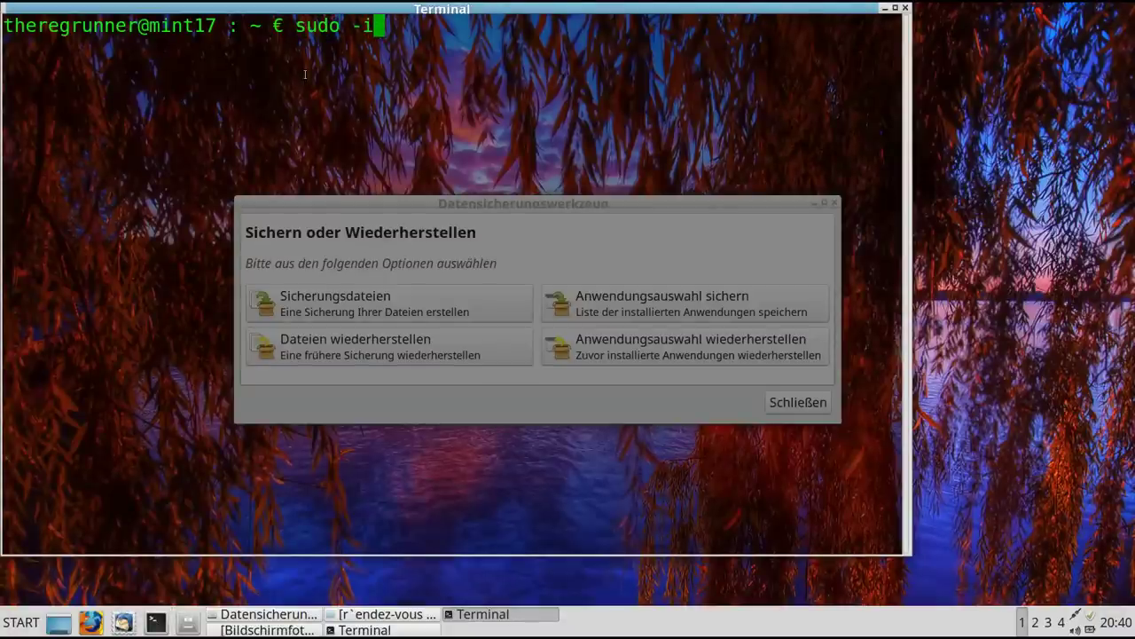
pyautogui.press('Return')
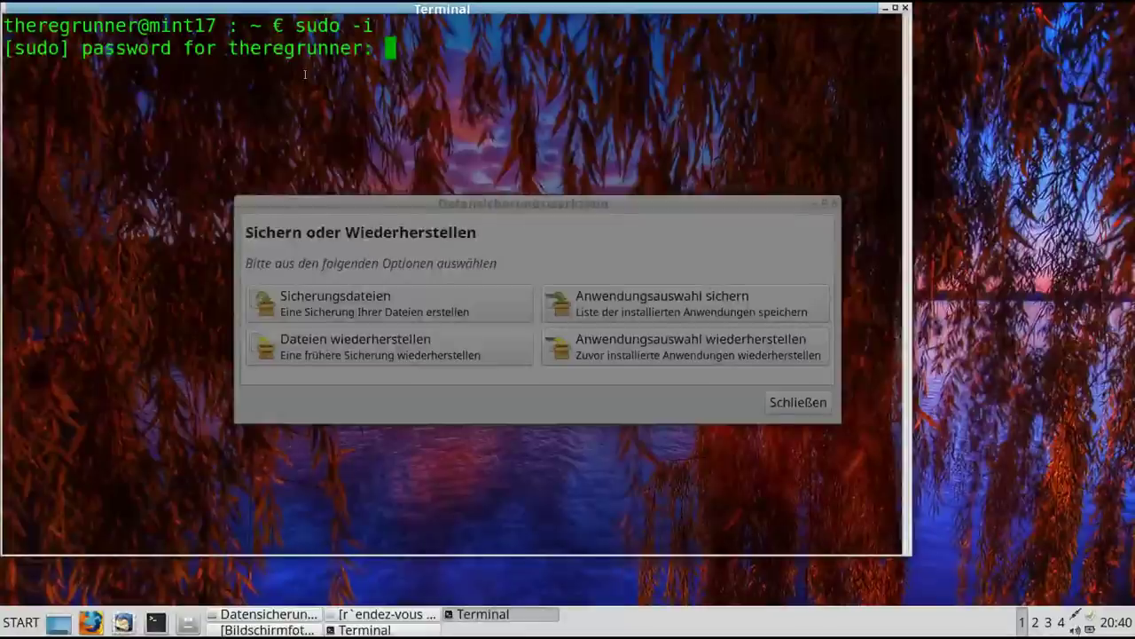
pyautogui.press('Return')
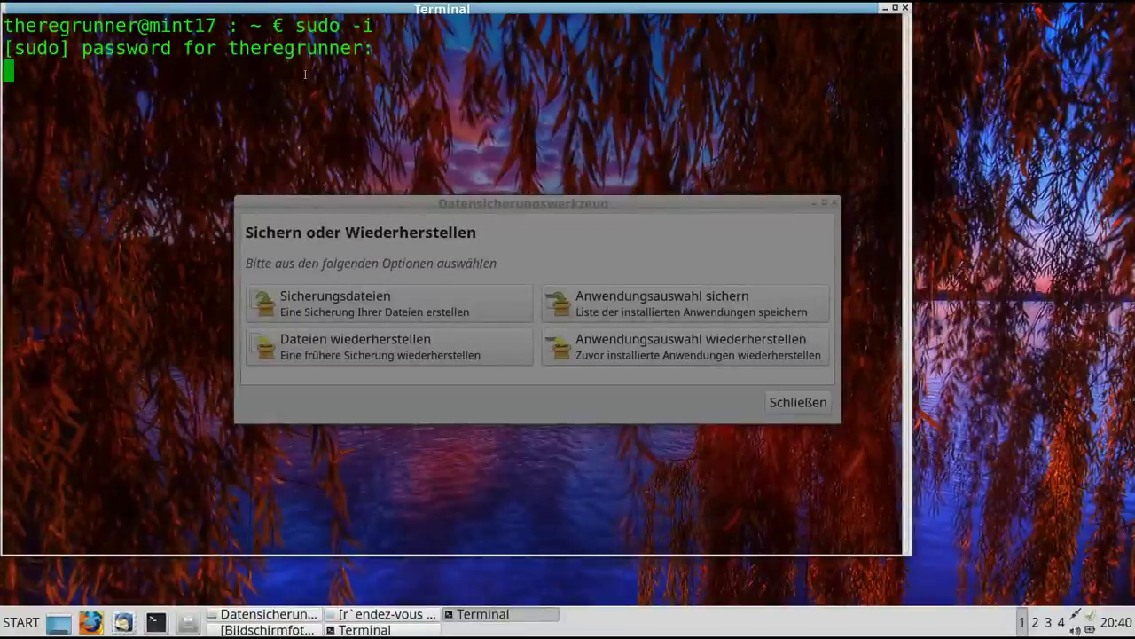
# - Change to the parent directory with cd .. and list its contents with ls -al
pyautogui.write('cd ')
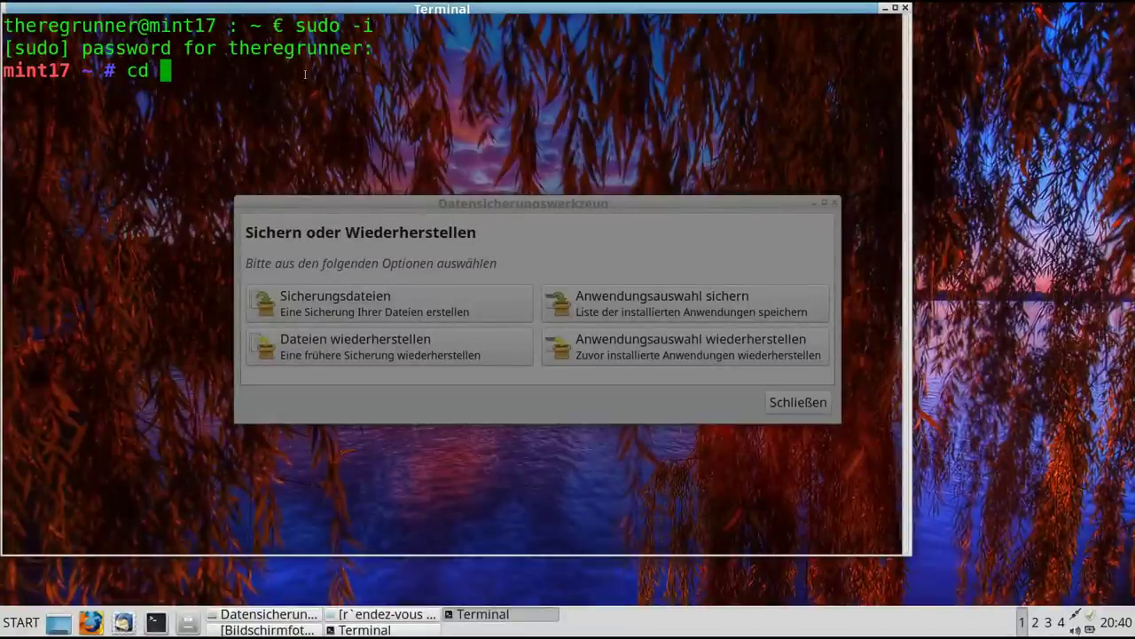
pyautogui.write('..')
pyautogui.press('Return')
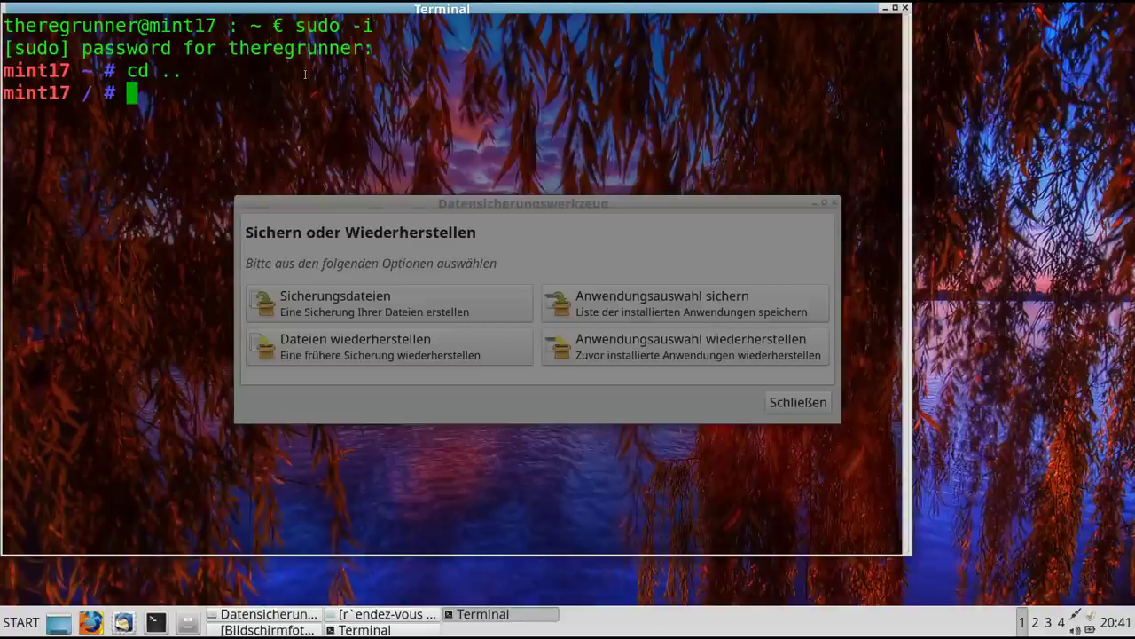
pyautogui.write('ls -al')
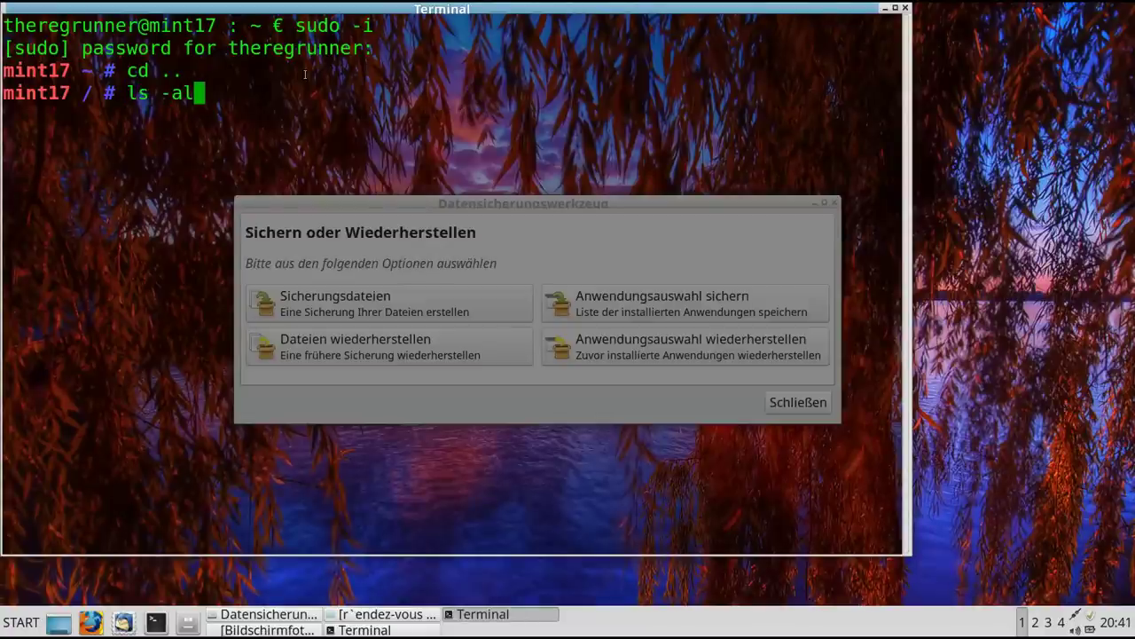
pyautogui.press('Return')
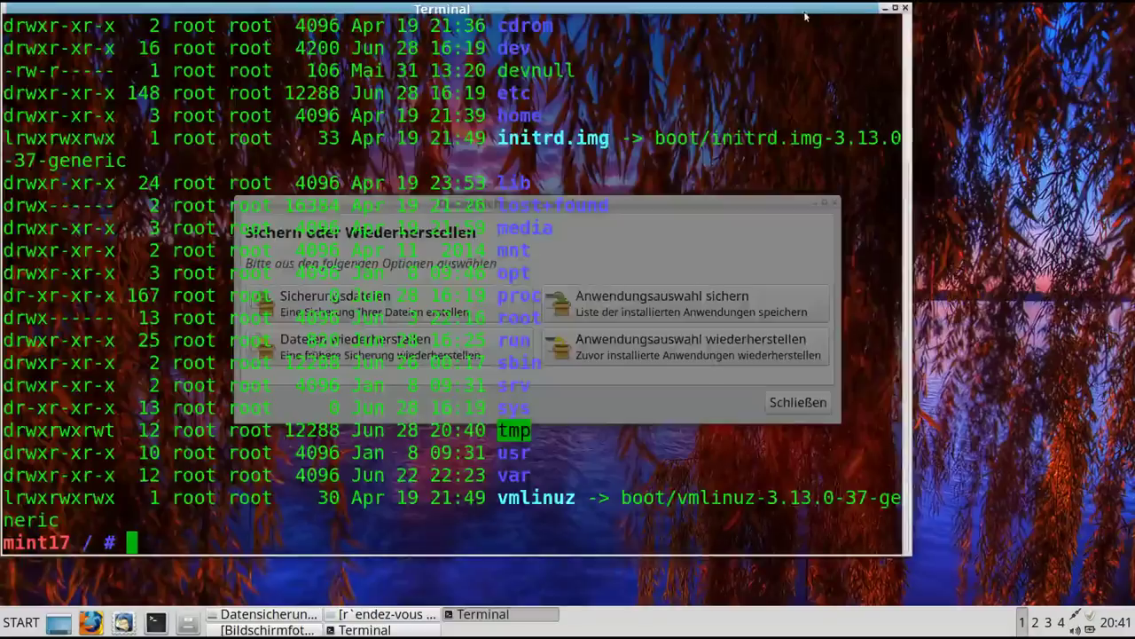
# - Examine the permissions line of the root directory in the listing, then close this terminal
pyautogui.click(580, 331)
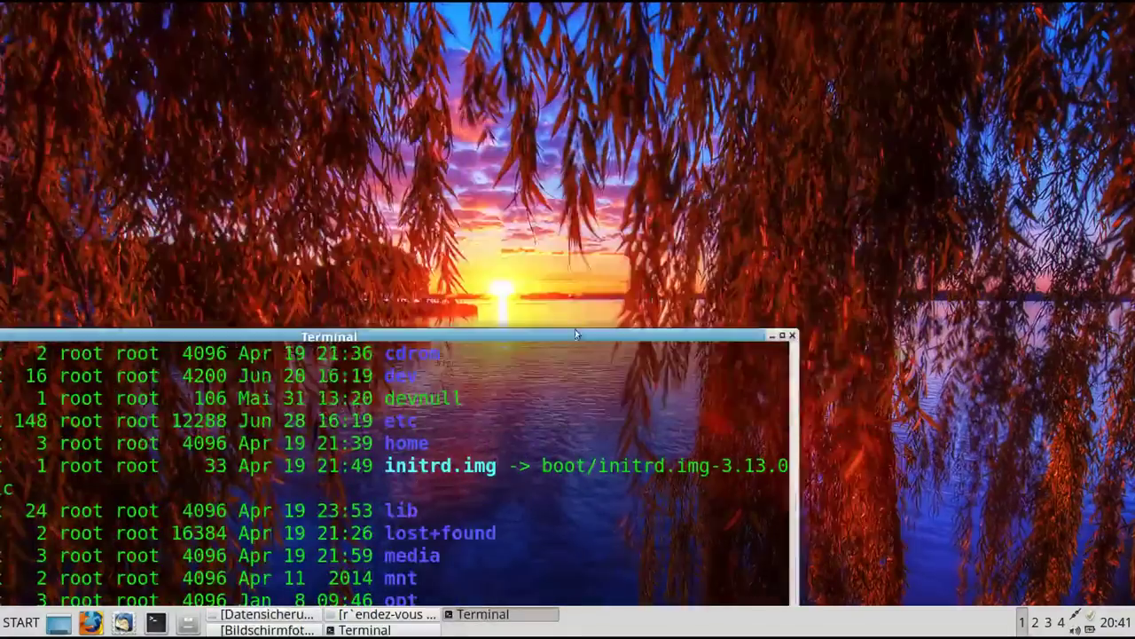
pyautogui.moveTo(579, 331); pyautogui.dragTo(790, 27)
pyautogui.moveTo(999, 337); pyautogui.dragTo(100, 338)
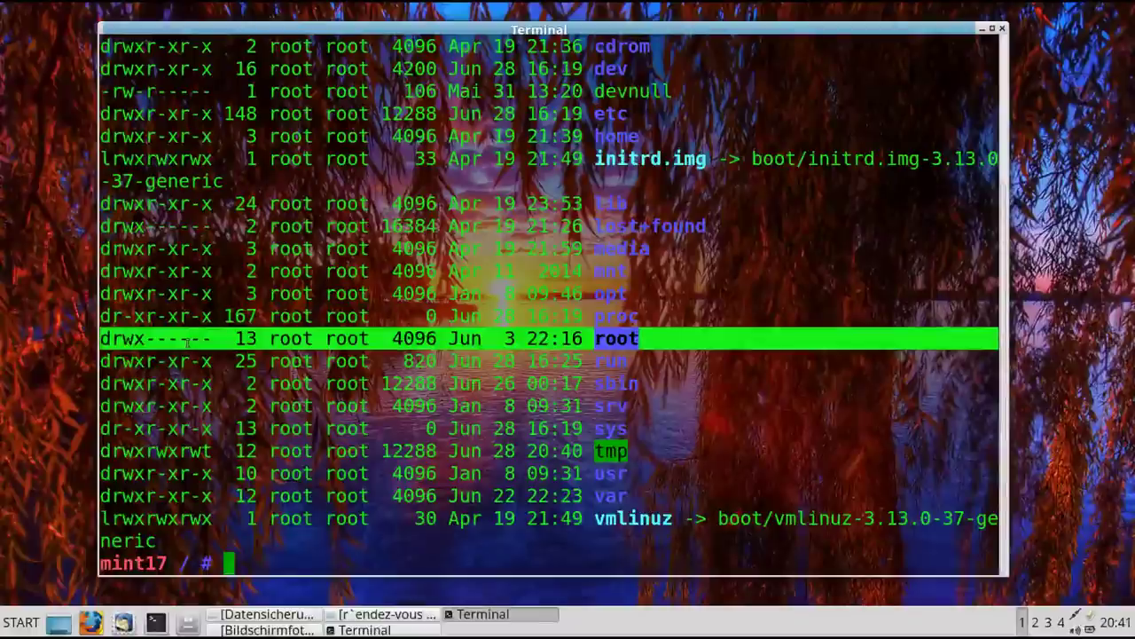
pyautogui.click(300, 558)
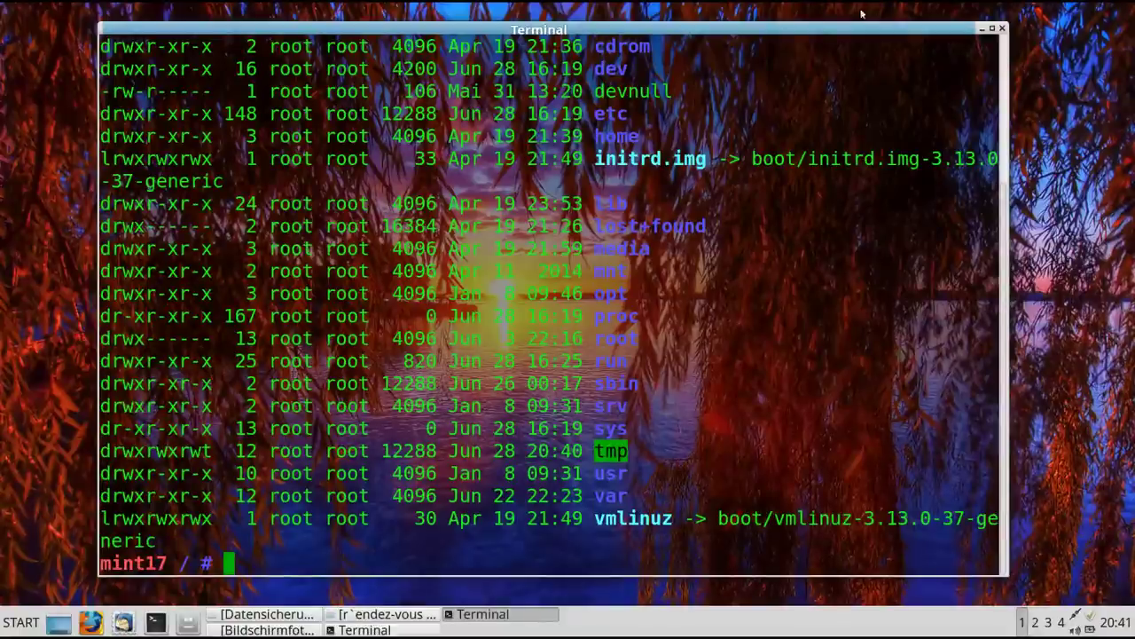
pyautogui.click(1003, 29)
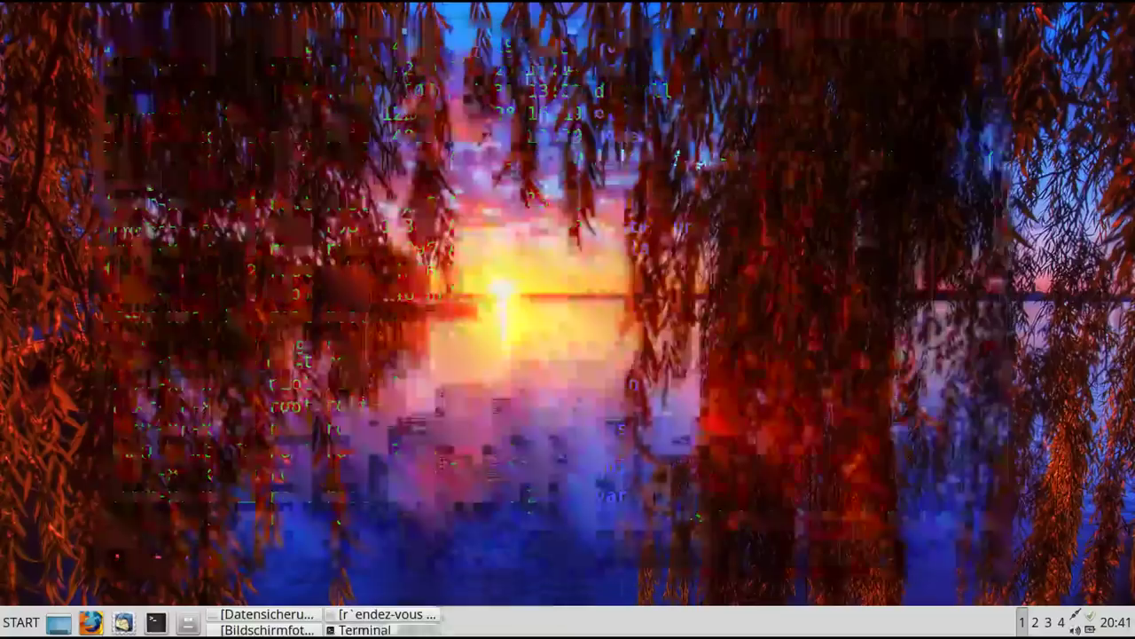
# - Return to Datensicherungswerkzeug and start the Anwendungsauswahl sichern backup
pyautogui.click(257, 614)
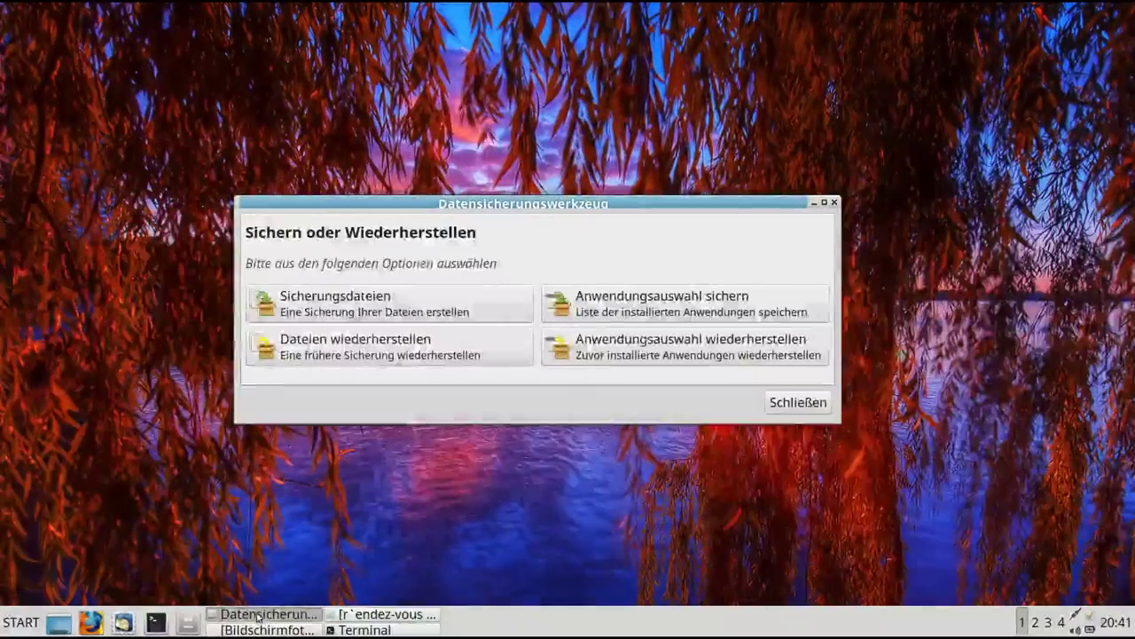
pyautogui.moveTo(513, 203); pyautogui.dragTo(535, 205)
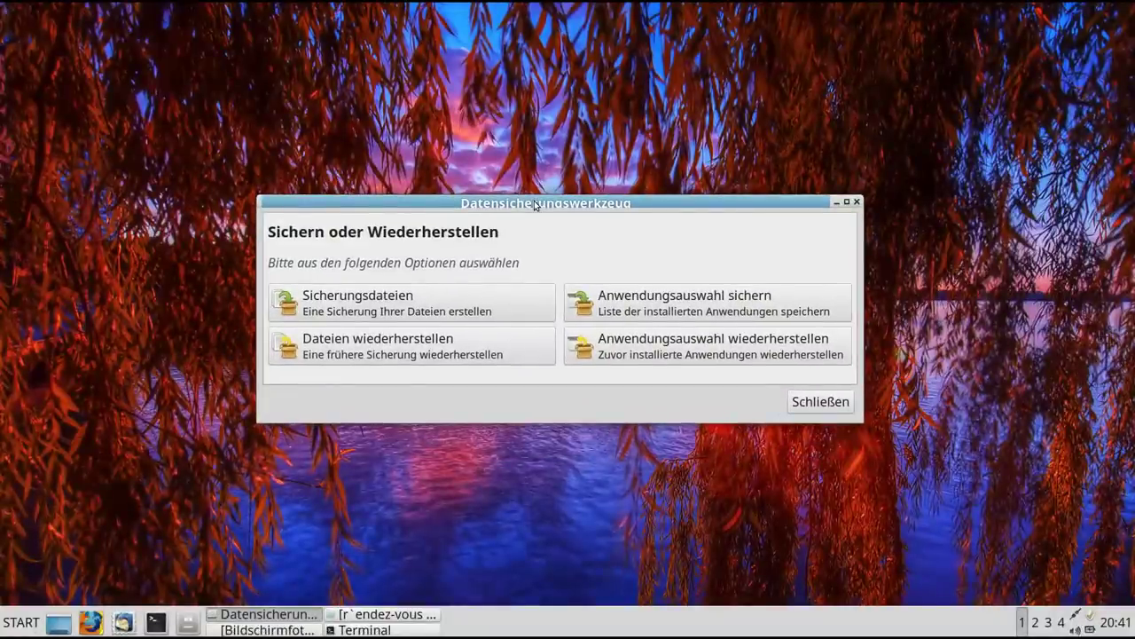
pyautogui.click(654, 303)
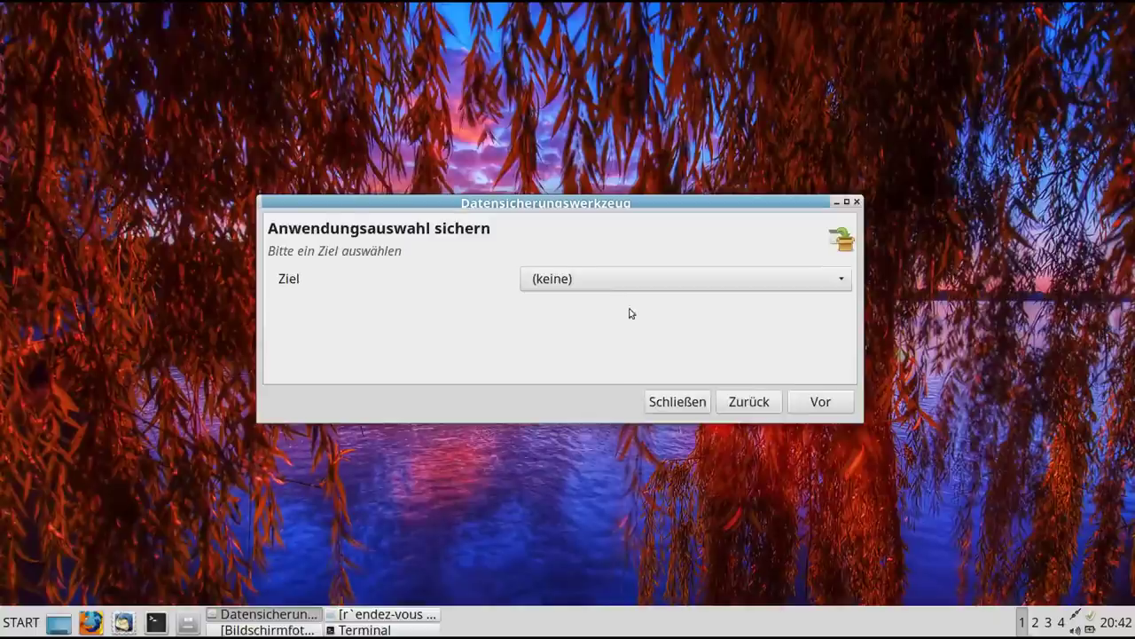
# - Set the backup destination to the folder "r`endez-vous avec Ocean of Tears `oot" inside the home directory's test folder
pyautogui.click(621, 284)
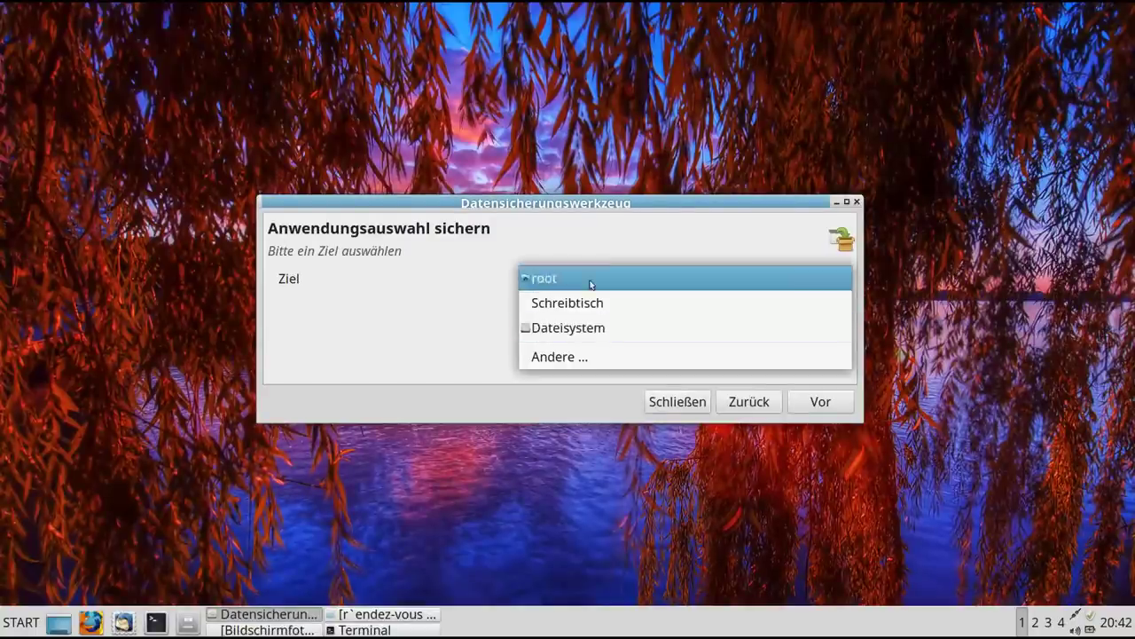
pyautogui.click(610, 356)
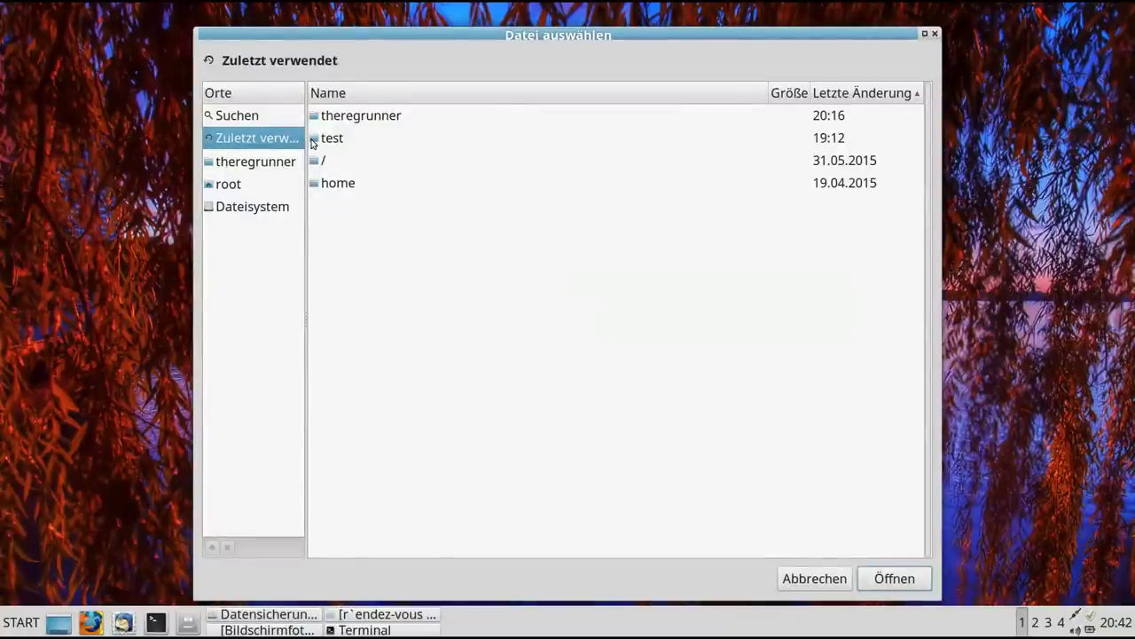
pyautogui.click(282, 163)
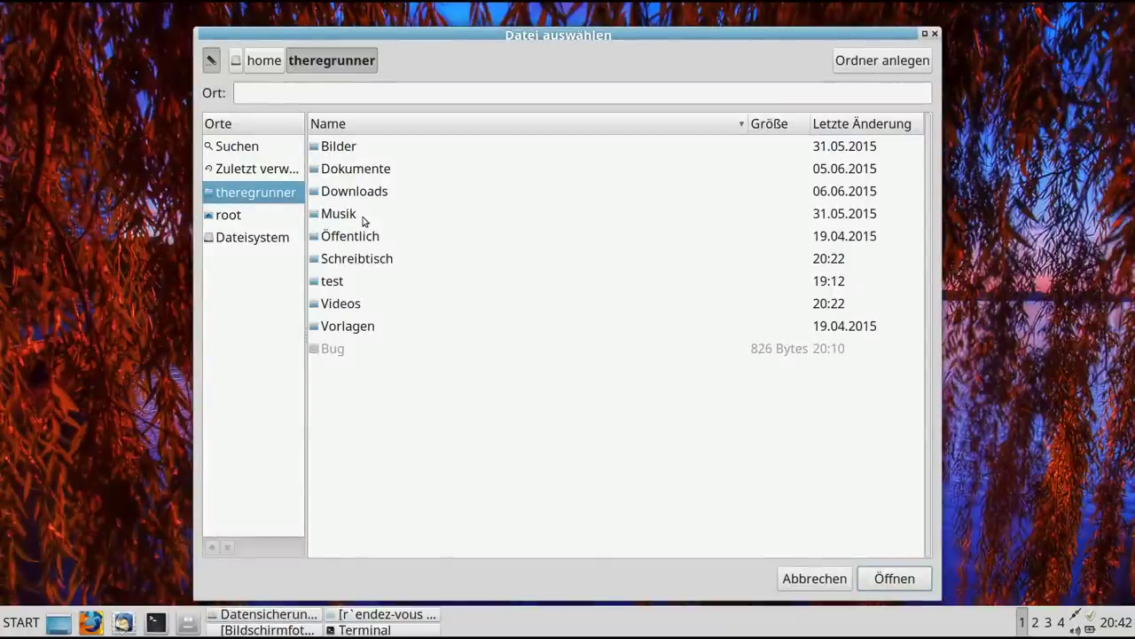
pyautogui.click(339, 282)
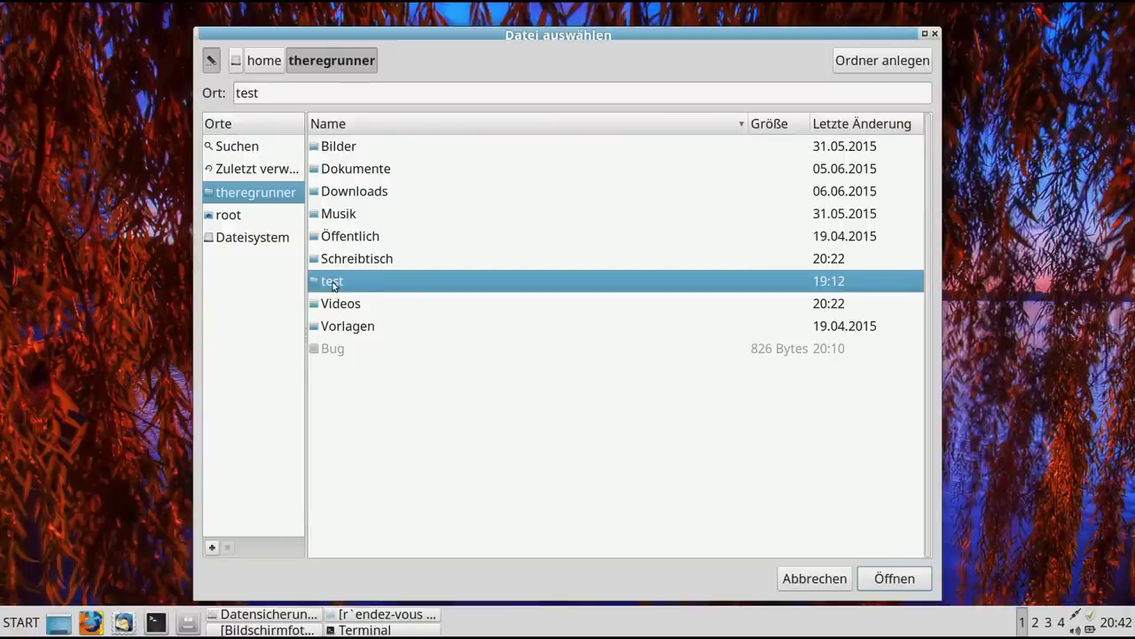
pyautogui.doubleClick(335, 282)
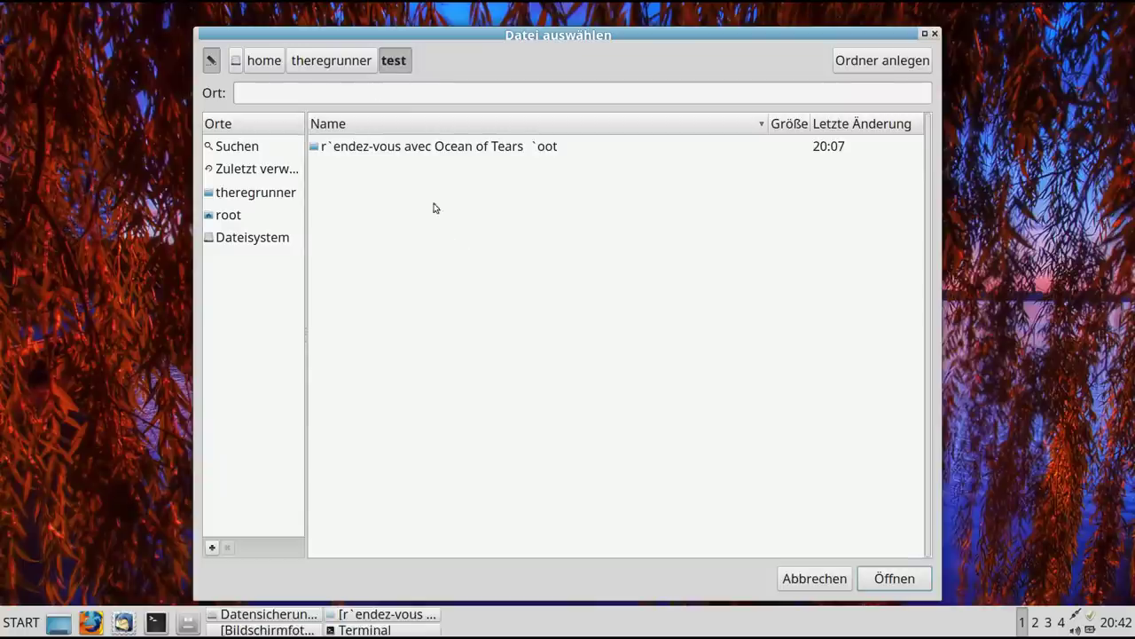
pyautogui.click(401, 149)
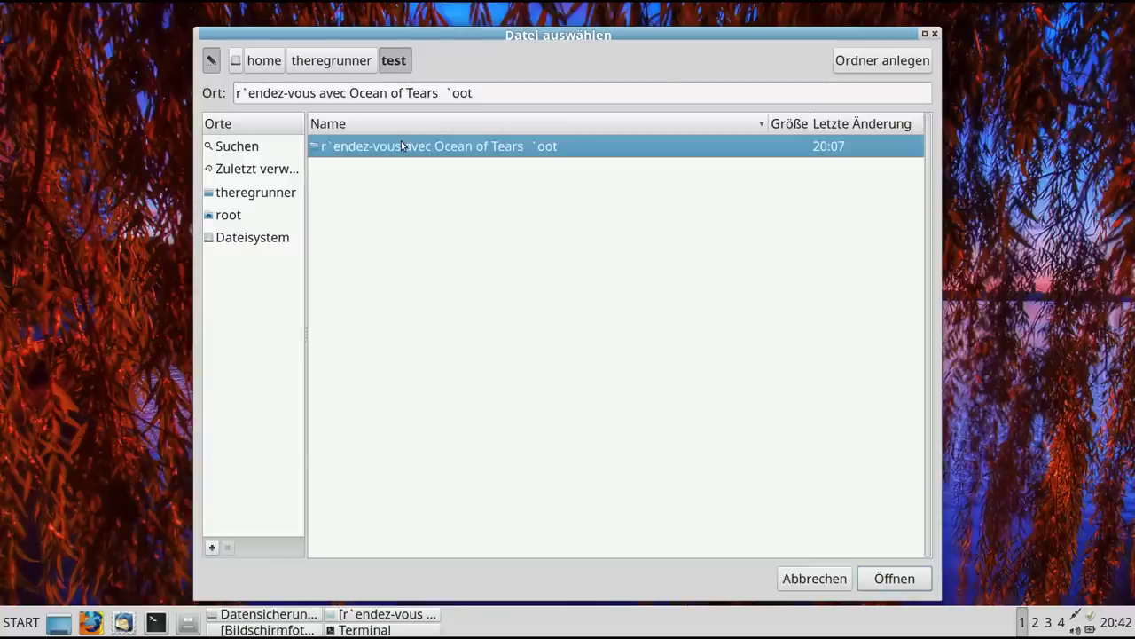
pyautogui.doubleClick(401, 145)
pyautogui.moveTo(557, 34); pyautogui.dragTo(588, 16)
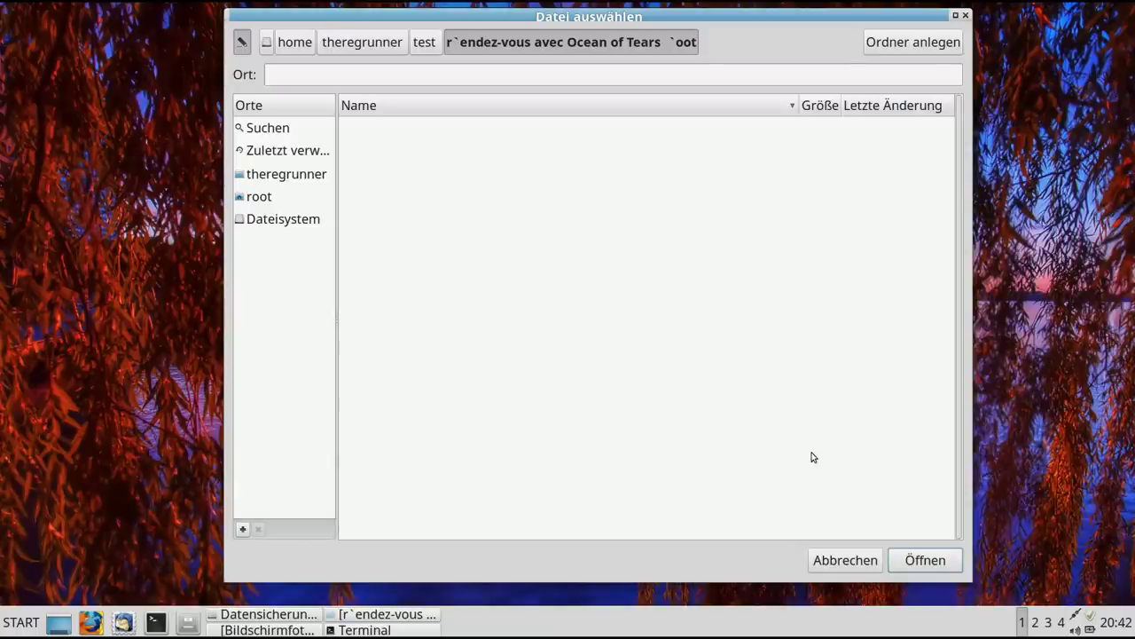
pyautogui.click(931, 564)
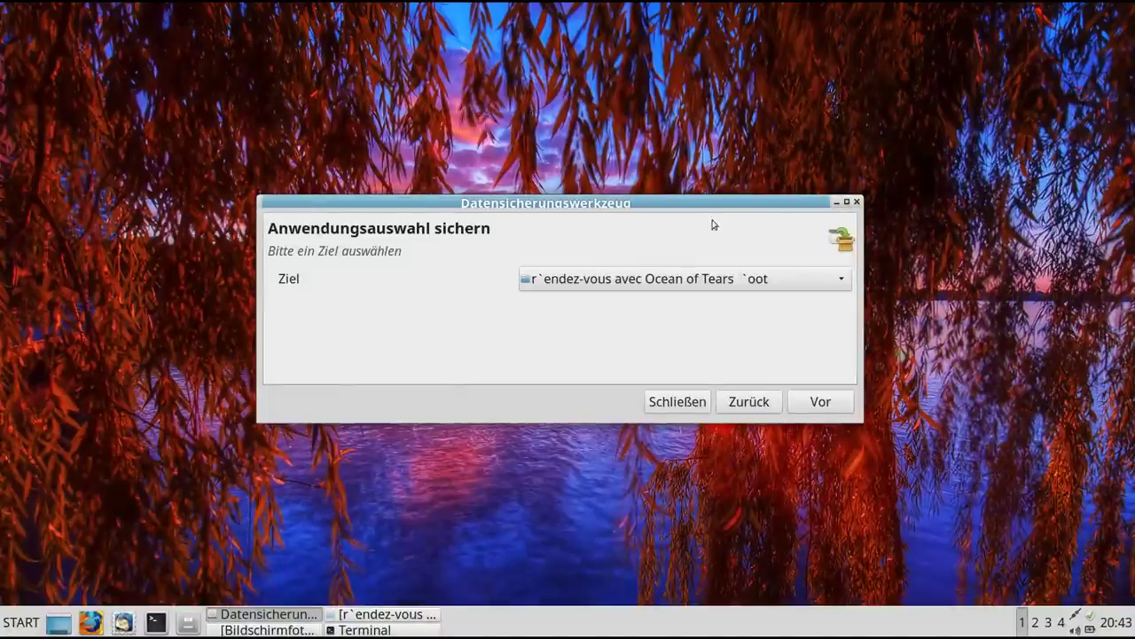
# - Back up a package selection containing only apg to the chosen destination, and close the backup tool once it finishes
pyautogui.moveTo(693, 204)
pyautogui.mouseDown()
pyautogui.moveTo(710, 194)
pyautogui.moveTo(684, 196)
pyautogui.mouseUp()
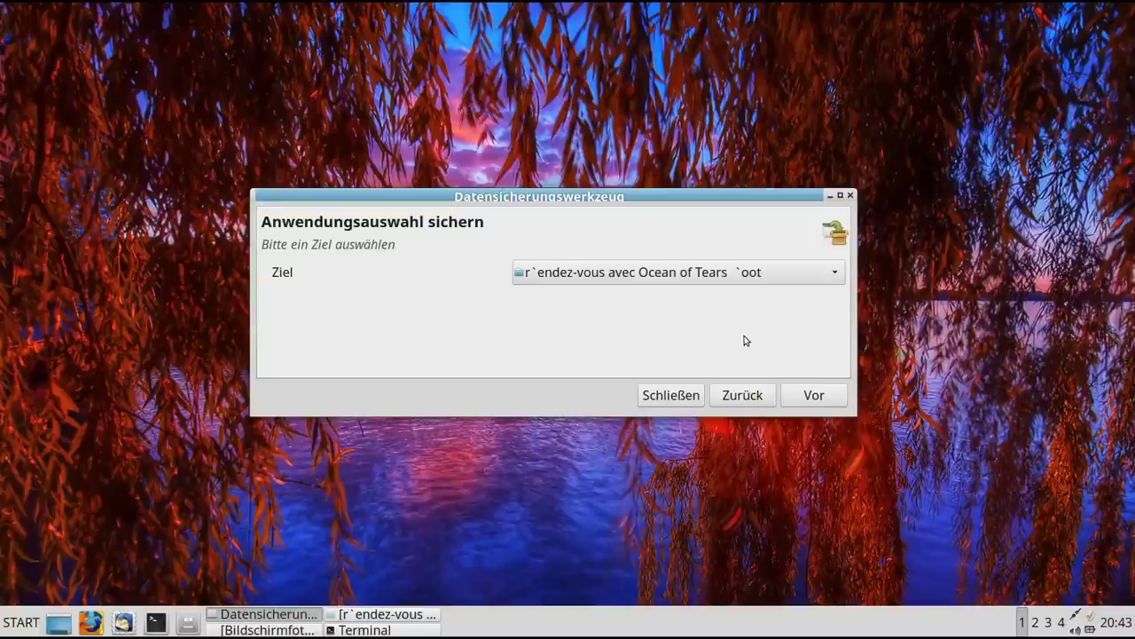
pyautogui.click(818, 397)
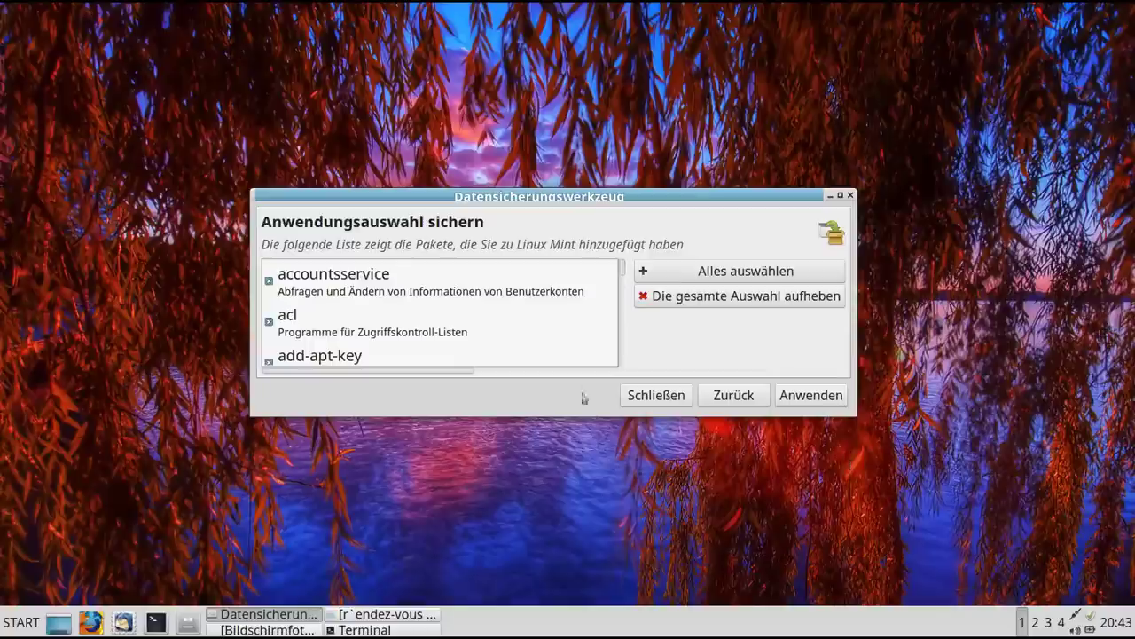
pyautogui.click(655, 296)
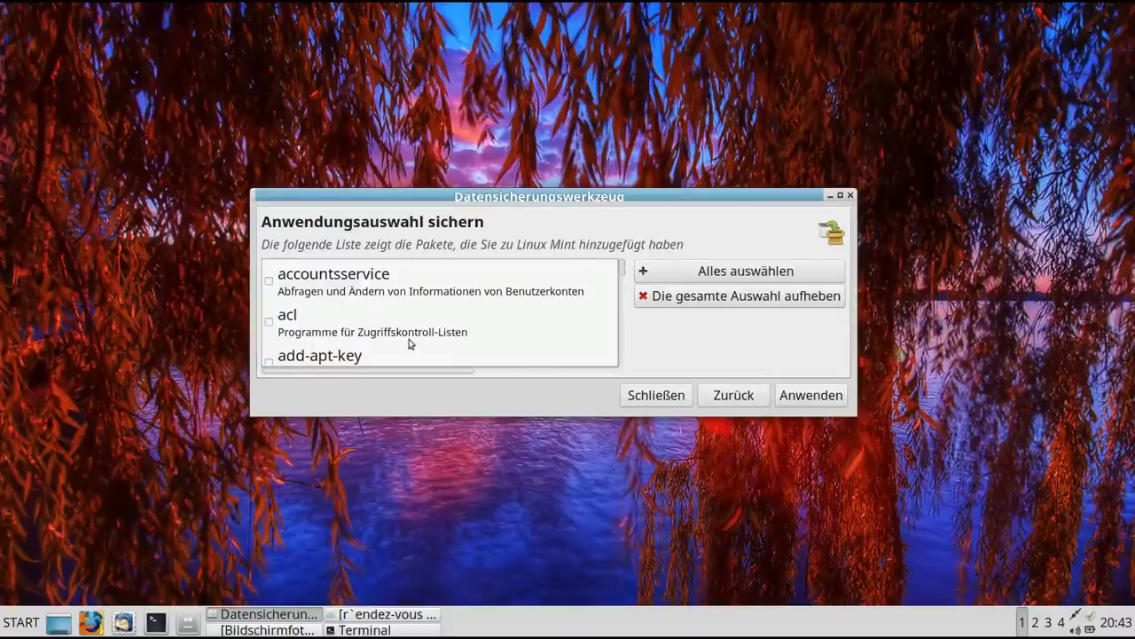
pyautogui.scroll(-4, 410, 345)
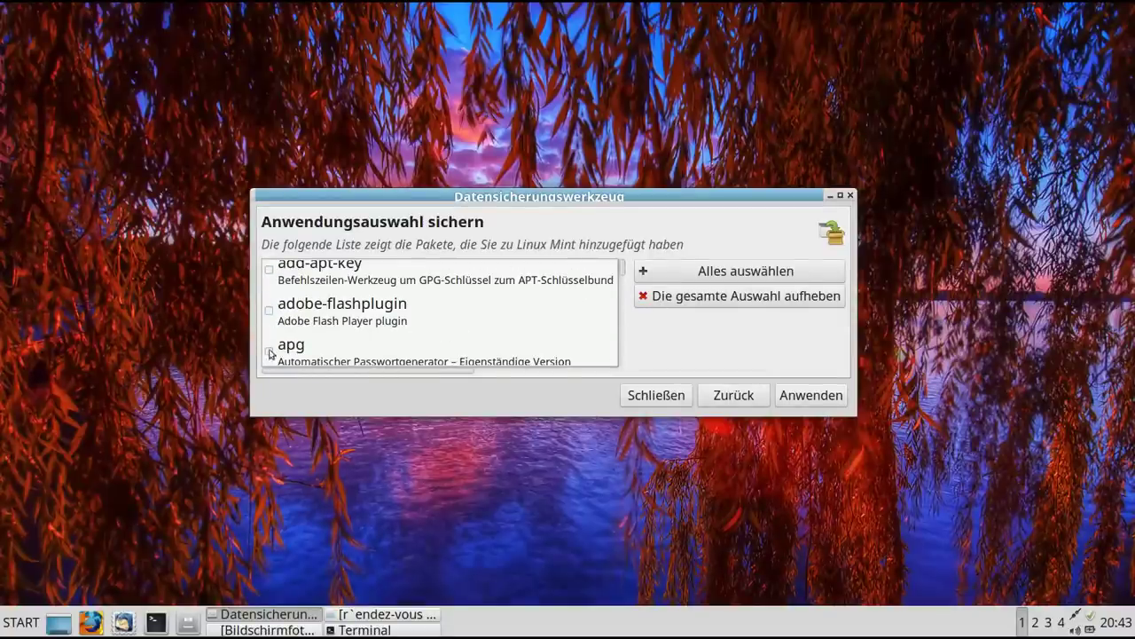
pyautogui.click(270, 351)
pyautogui.scroll(-2, 409, 318)
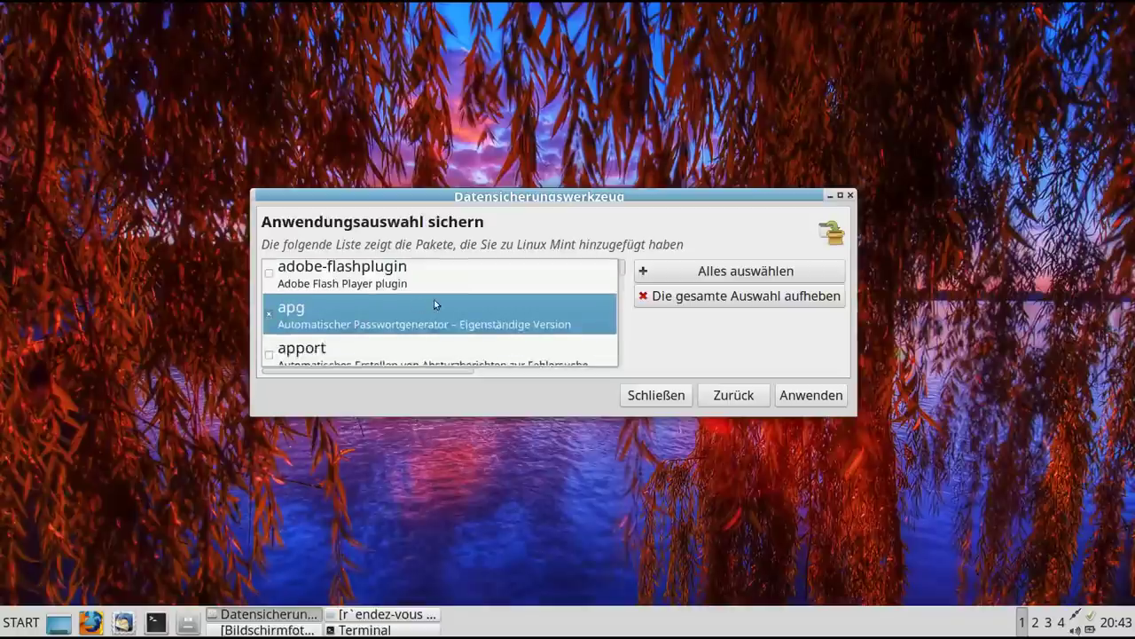
pyautogui.scroll(-1, 429, 299)
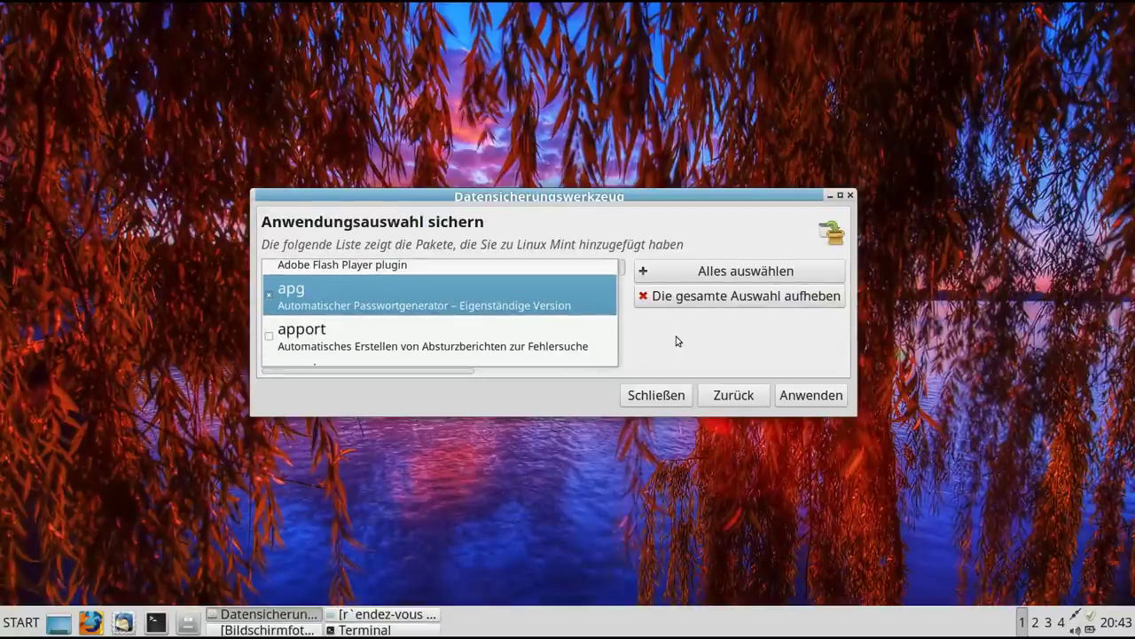
pyautogui.click(820, 399)
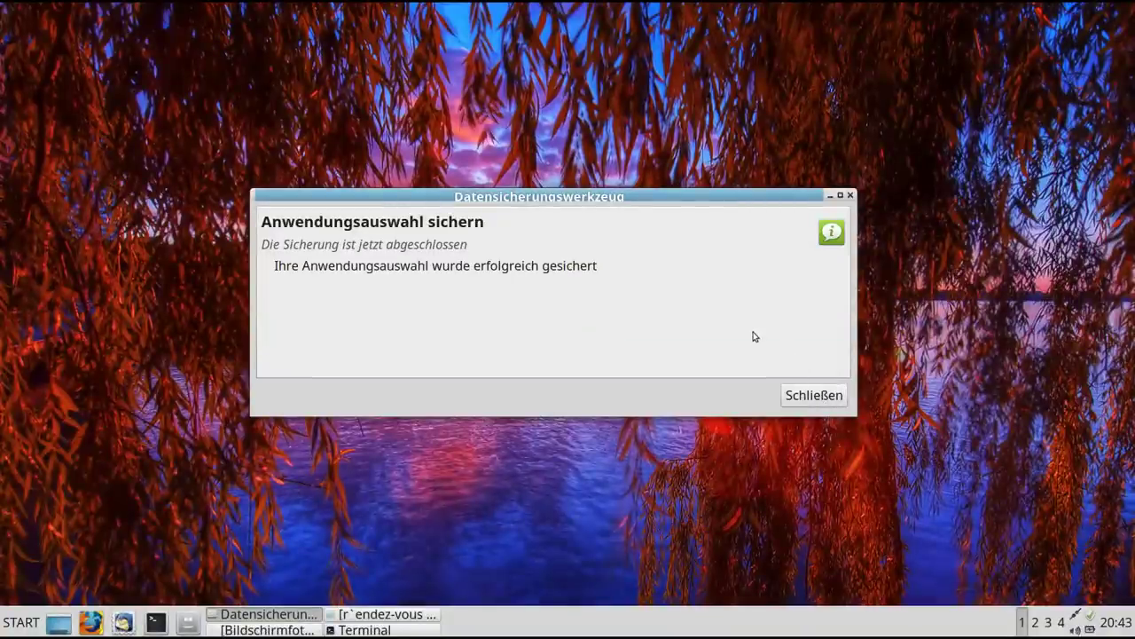
pyautogui.click(814, 396)
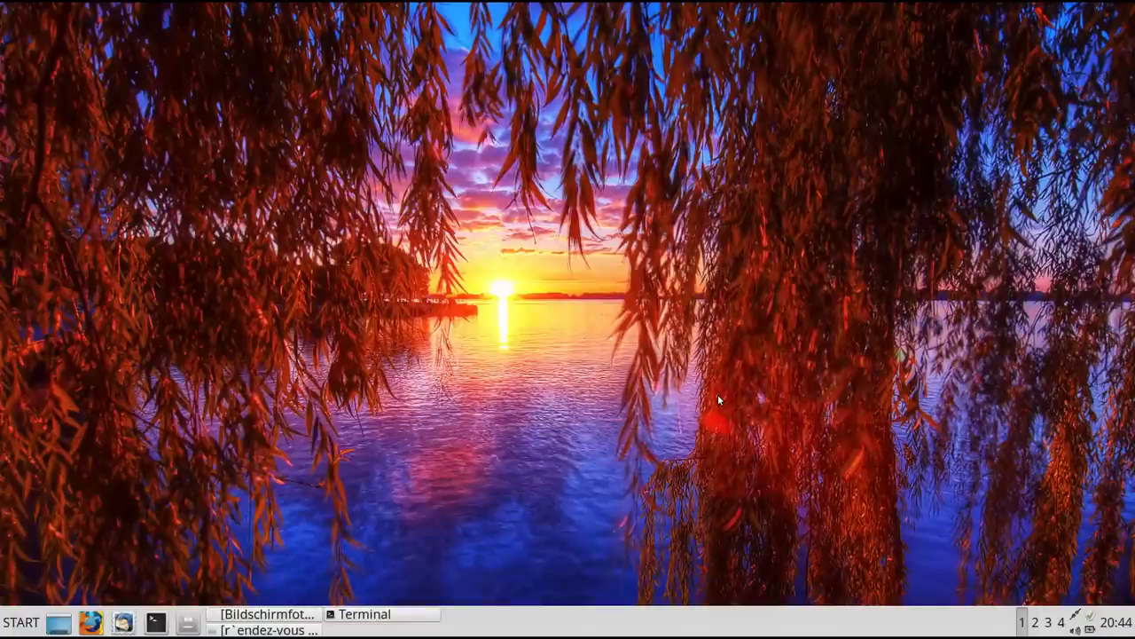
# - Open a new terminal and start a root shell with sudo -i, entering the account password
pyautogui.click(154, 625)
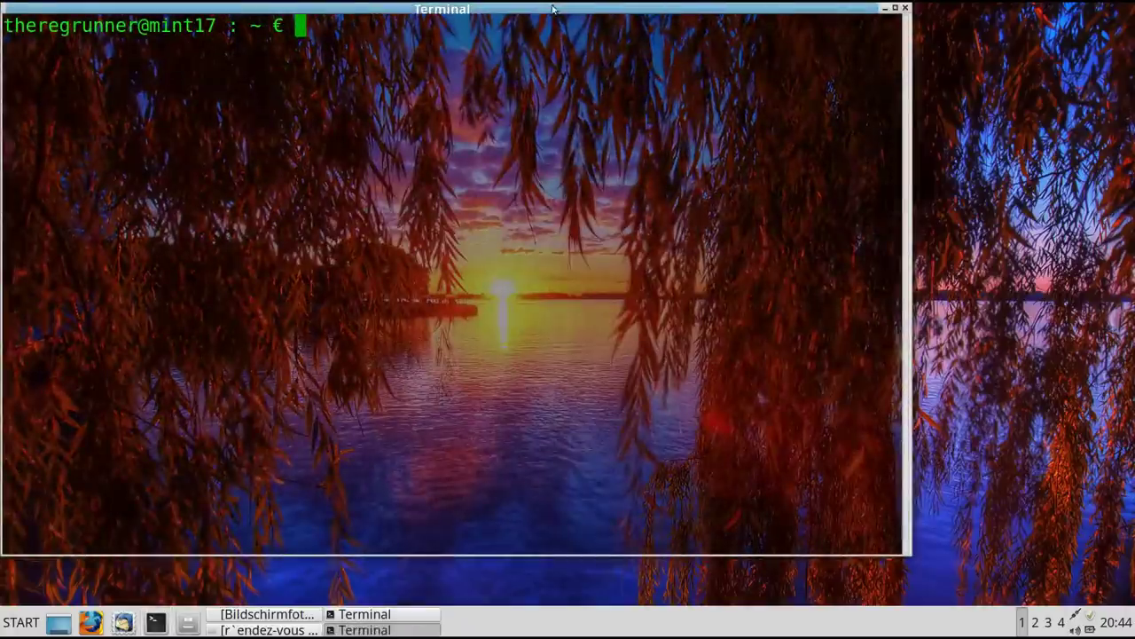
pyautogui.moveTo(555, 9); pyautogui.dragTo(591, 11)
pyautogui.write('sudo -i')
pyautogui.press('Return')
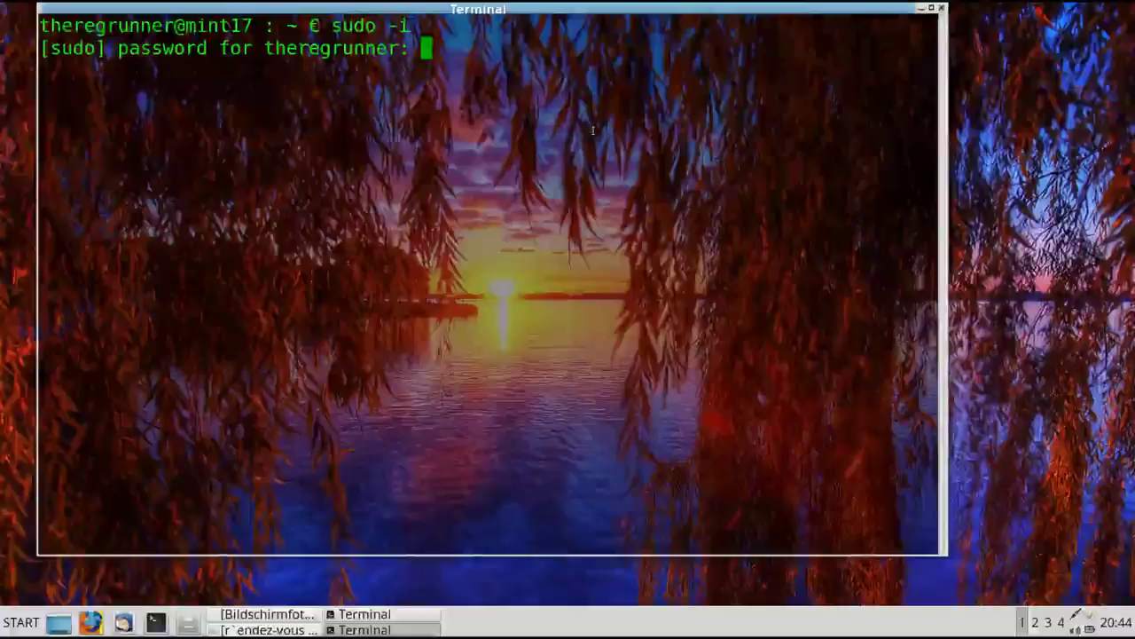
pyautogui.press('Return')
# - Go up one level from root's home with cd .. and list all entries there in long format with ls -al
pyautogui.write('cd ..')
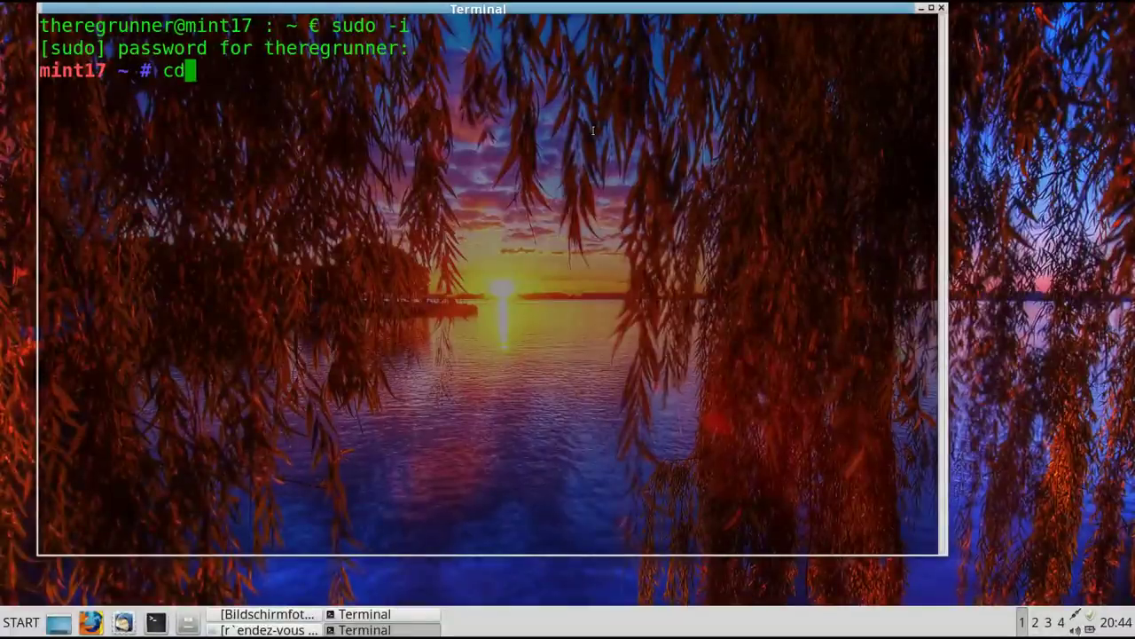
pyautogui.press('Return')
pyautogui.write('ls -al')
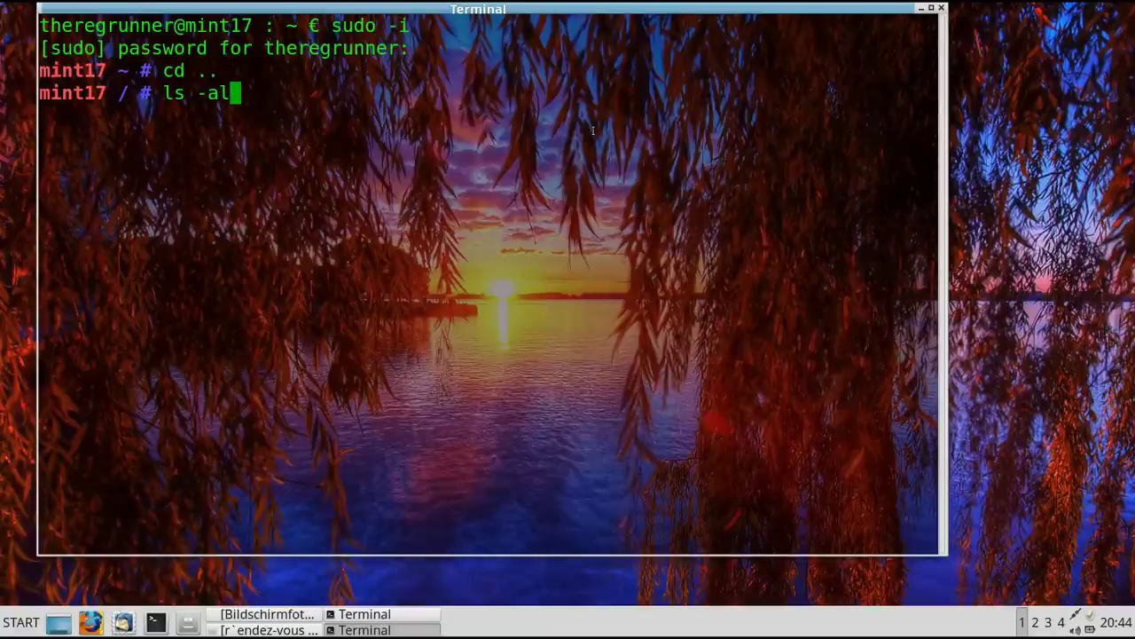
pyautogui.press('Return')
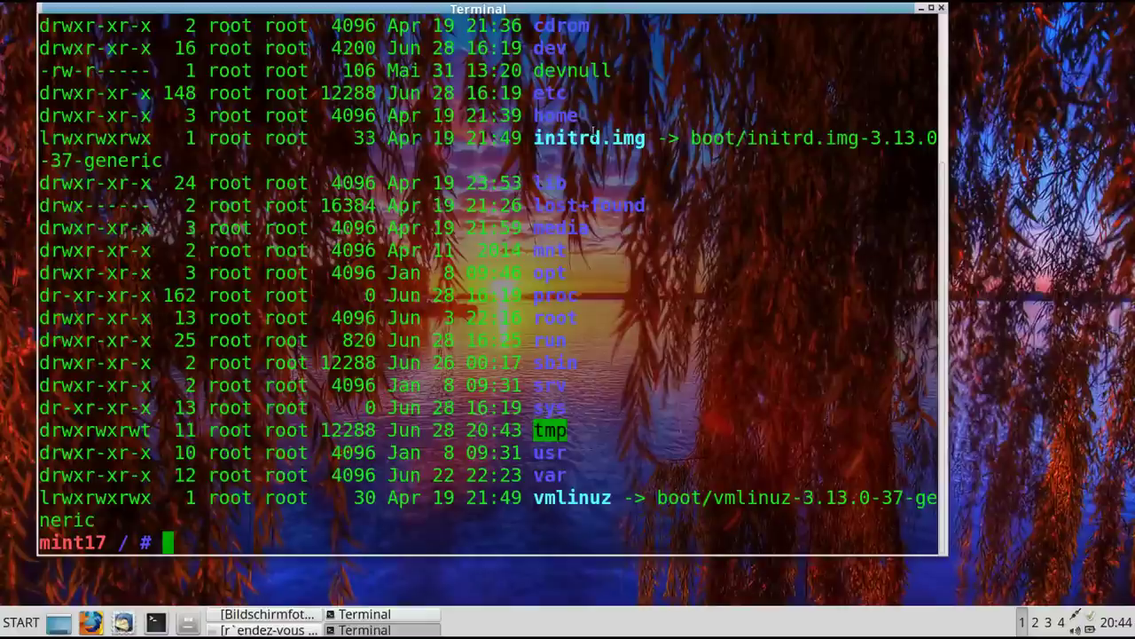
# - Examine the root directory's line in the listing, highlighting its group and other permissions
pyautogui.moveTo(605, 316); pyautogui.dragTo(24, 321)
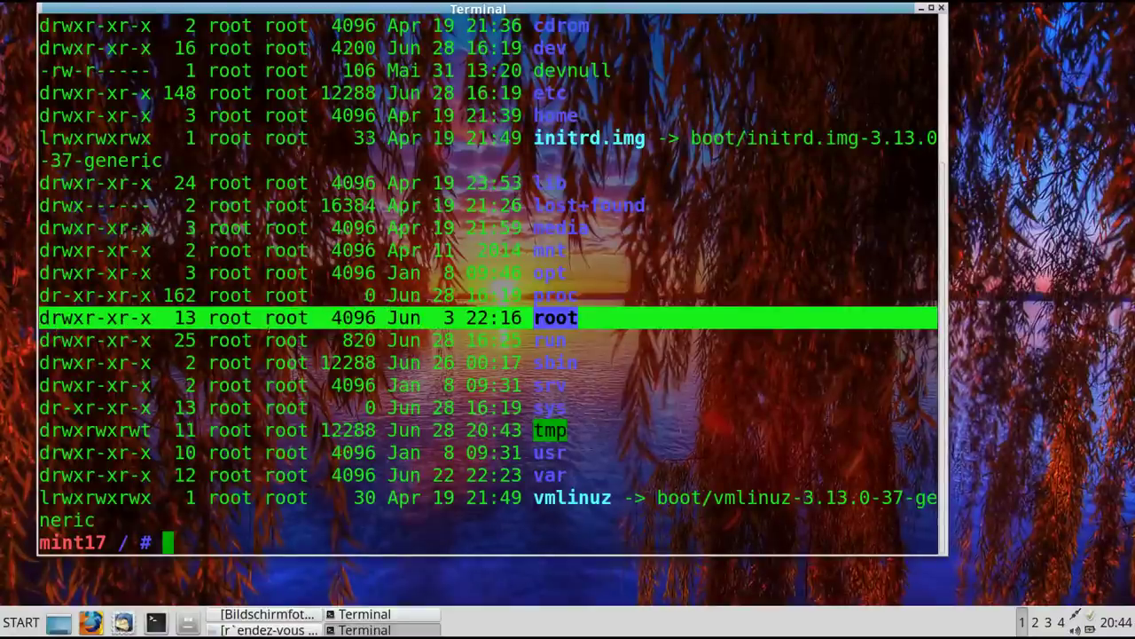
pyautogui.moveTo(452, 10); pyautogui.dragTo(537, 10)
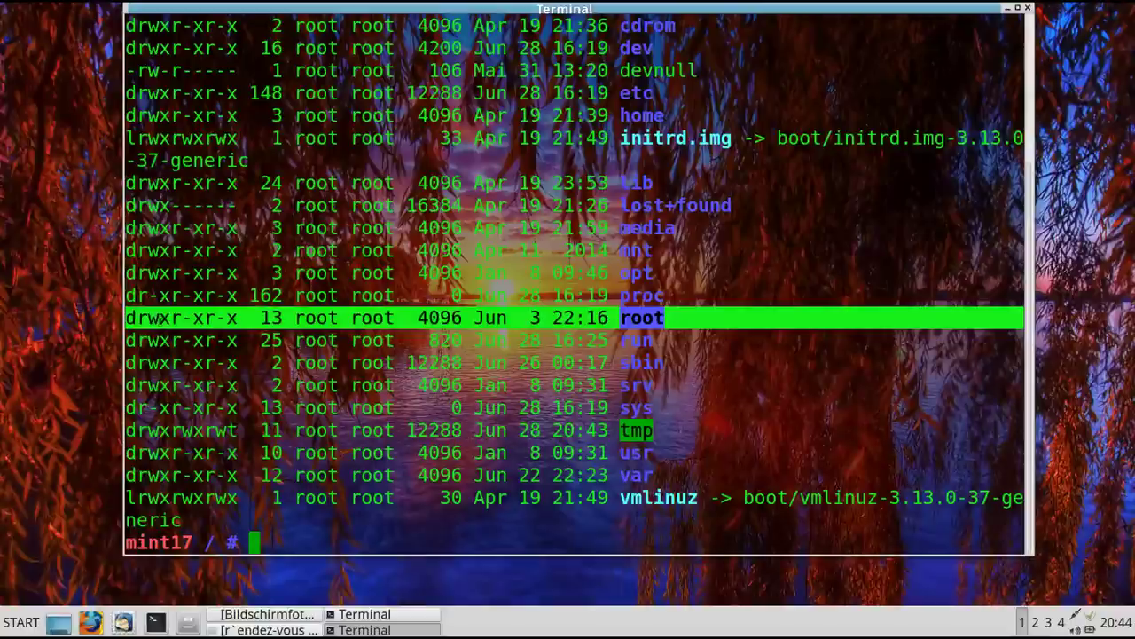
pyautogui.moveTo(169, 325); pyautogui.dragTo(237, 319)
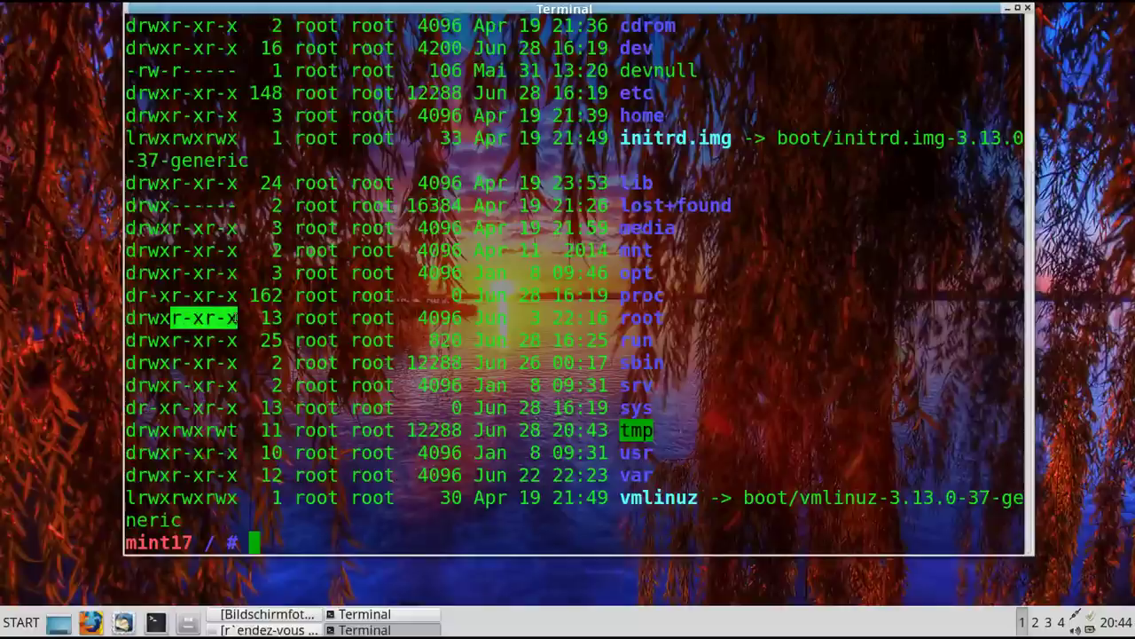